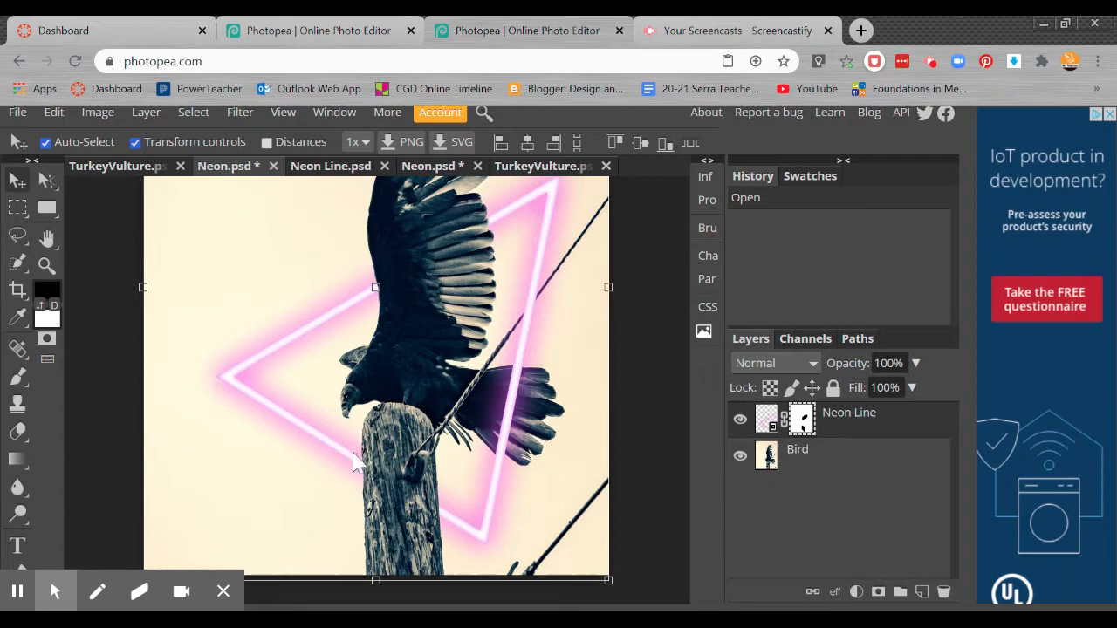
Hide and reshow the Bird layer in the finished example to inspect the masked neon triangle on its own
{"action": "left_click", "coordinate": [740, 455]}
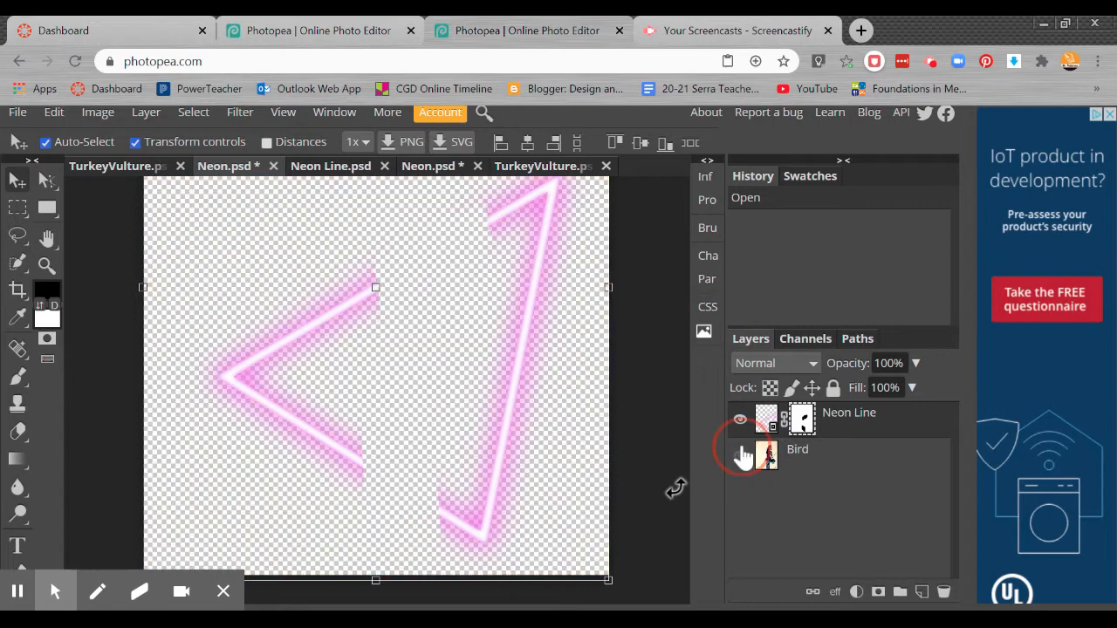
{"action": "left_click", "coordinate": [740, 455]}
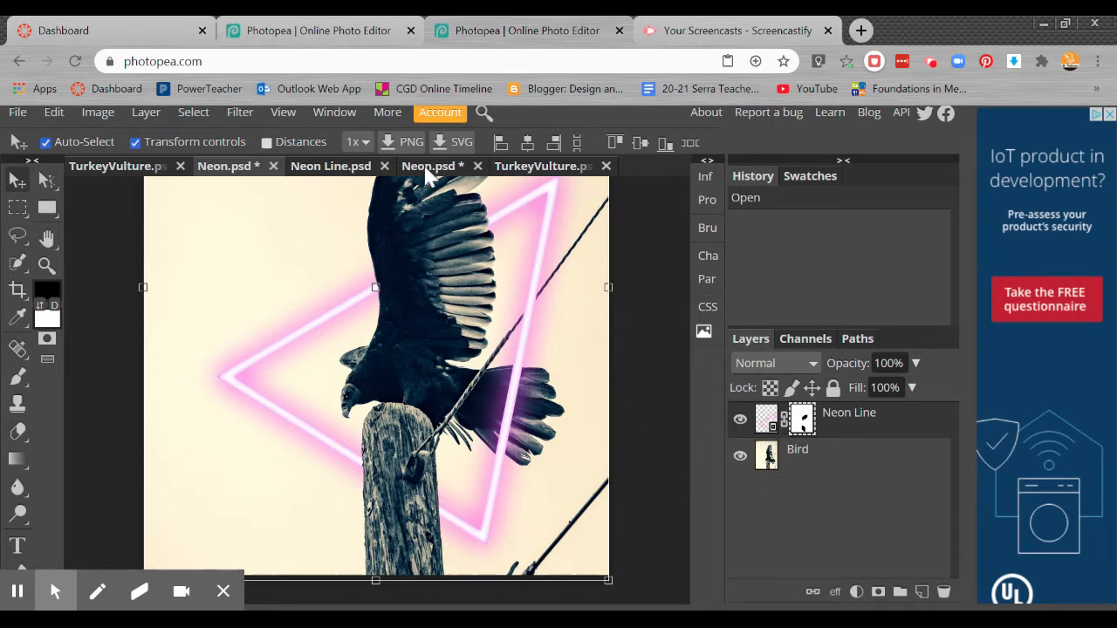
Close the finished example and create a new 800 by 1000 px project named Neon at 72 DPI with a white background
{"action": "middle_click", "coordinate": [493, 35]}
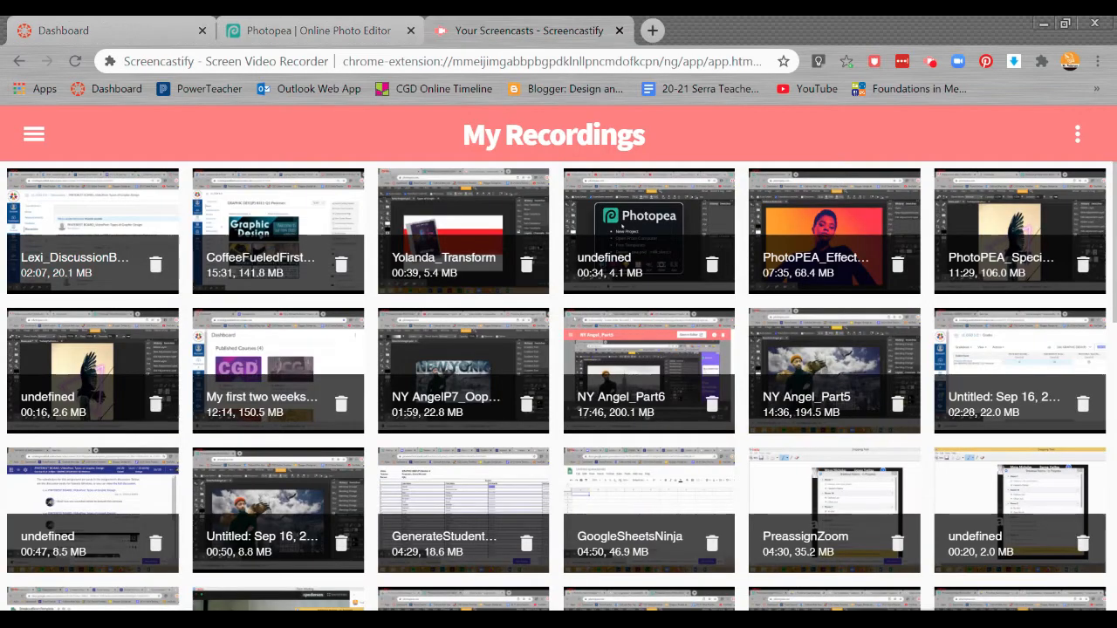
{"action": "left_click", "coordinate": [330, 28]}
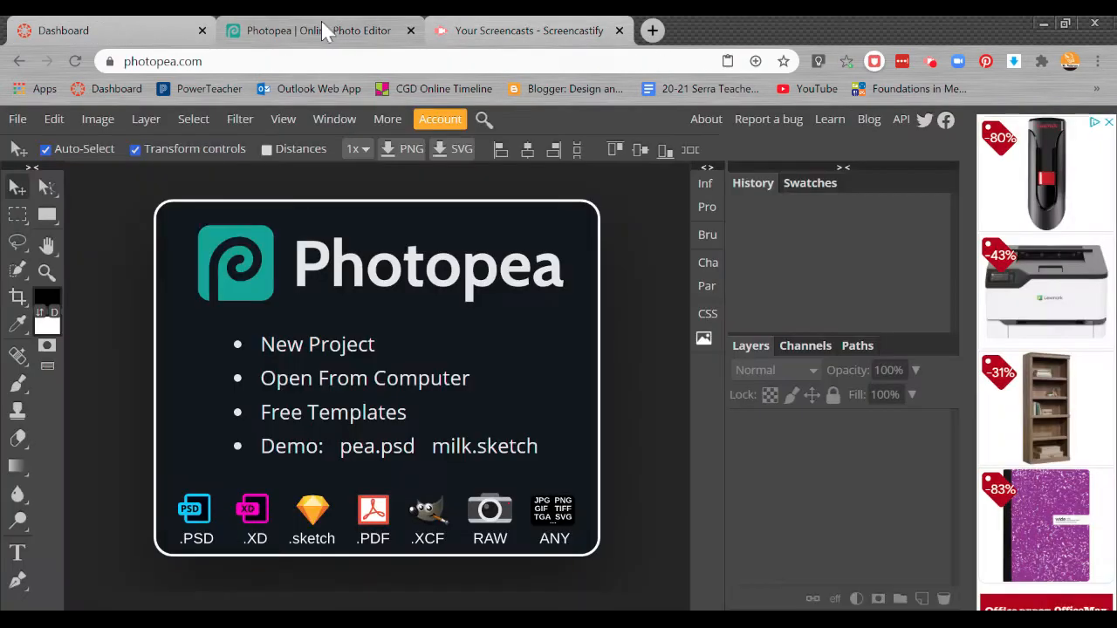
{"action": "left_click", "coordinate": [21, 119]}
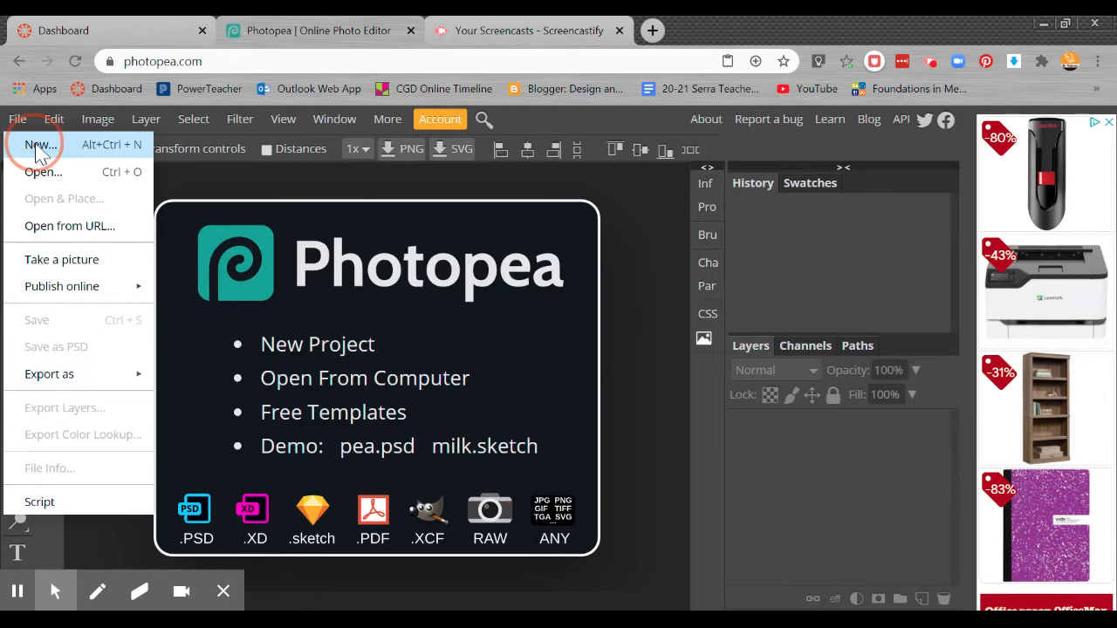
{"action": "left_click", "coordinate": [39, 146]}
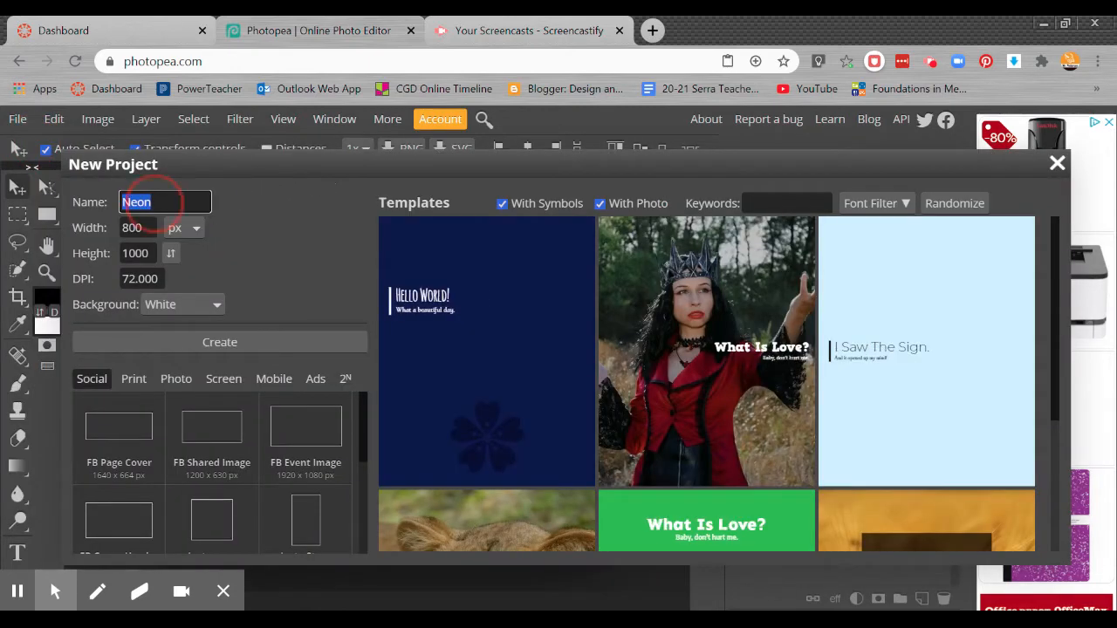
{"action": "left_click", "coordinate": [144, 228]}
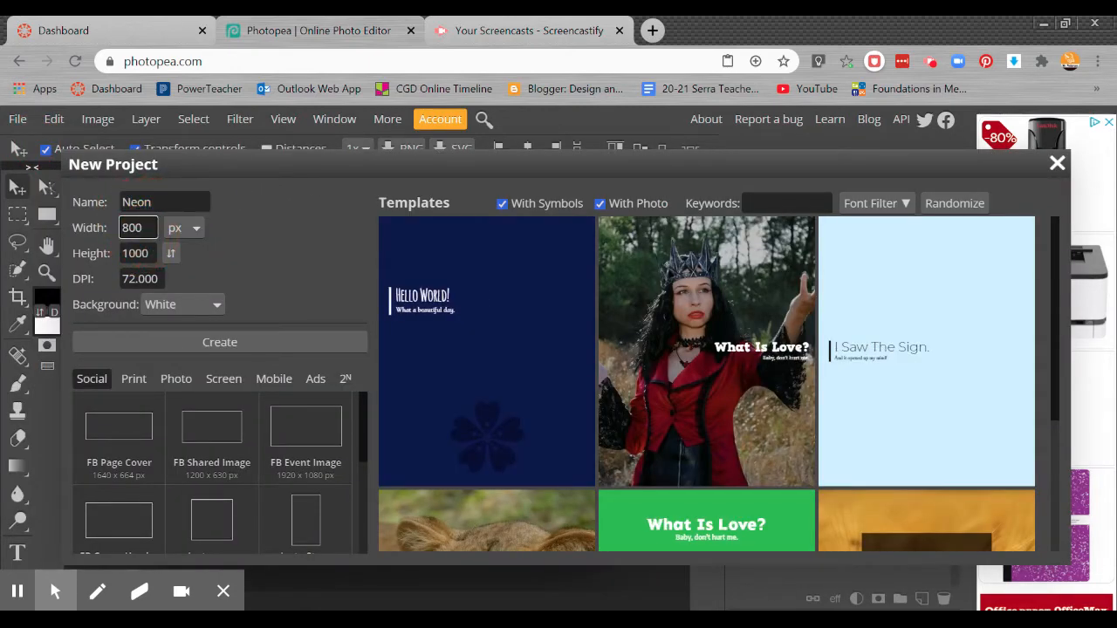
{"action": "left_click", "coordinate": [139, 253]}
{"action": "left_click", "coordinate": [207, 342]}
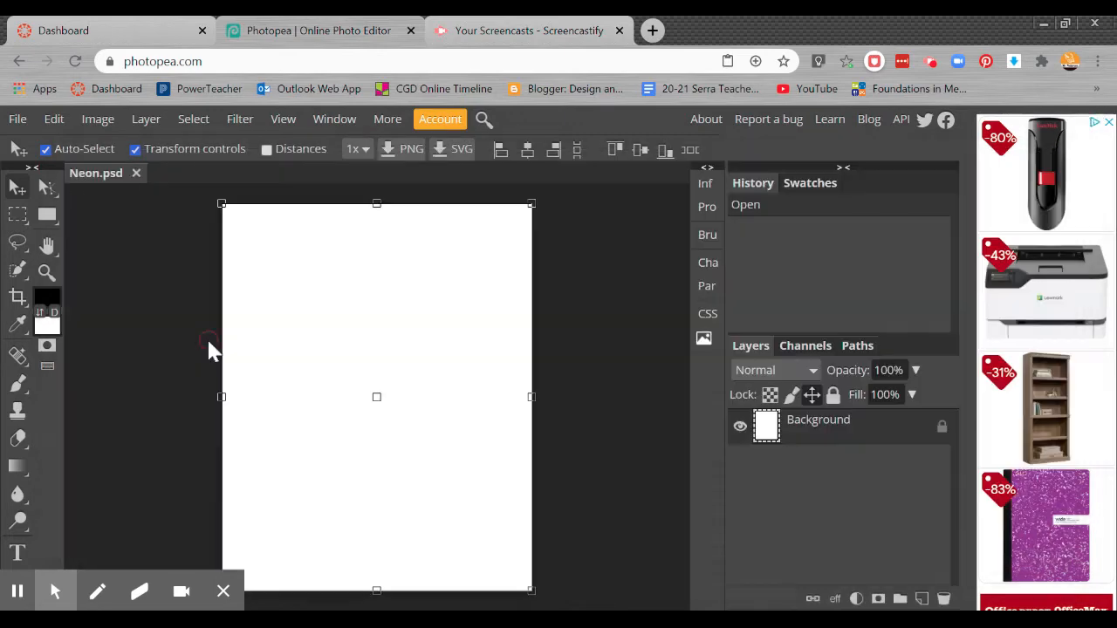
Open the TurkeyVulture image and inspect the bird's head and the wooden post up close
{"action": "left_click", "coordinate": [16, 120]}
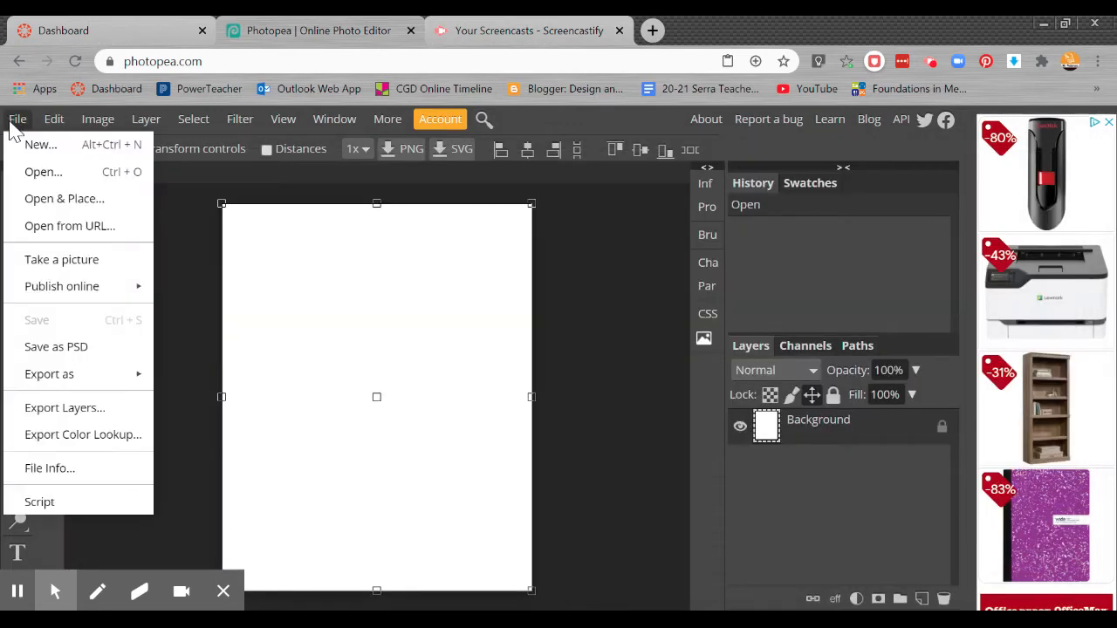
{"action": "left_click", "coordinate": [34, 166]}
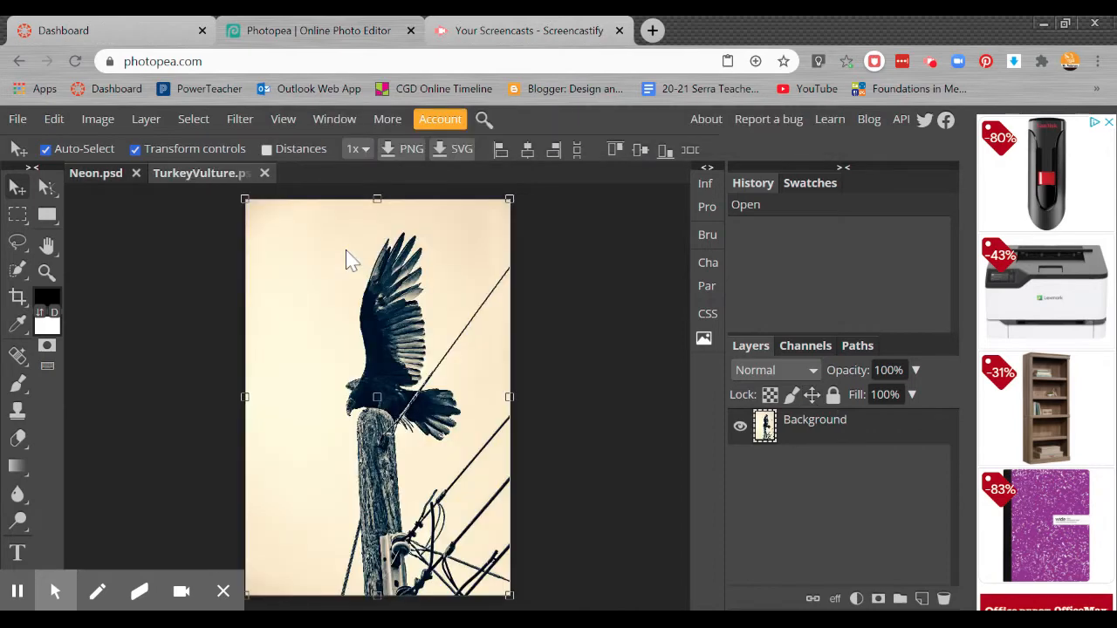
{"action": "scroll", "coordinate": [360, 270], "scroll_direction": "up", "scroll_amount": 3}
{"action": "scroll", "coordinate": [357, 267], "scroll_direction": "up", "scroll_amount": 2}
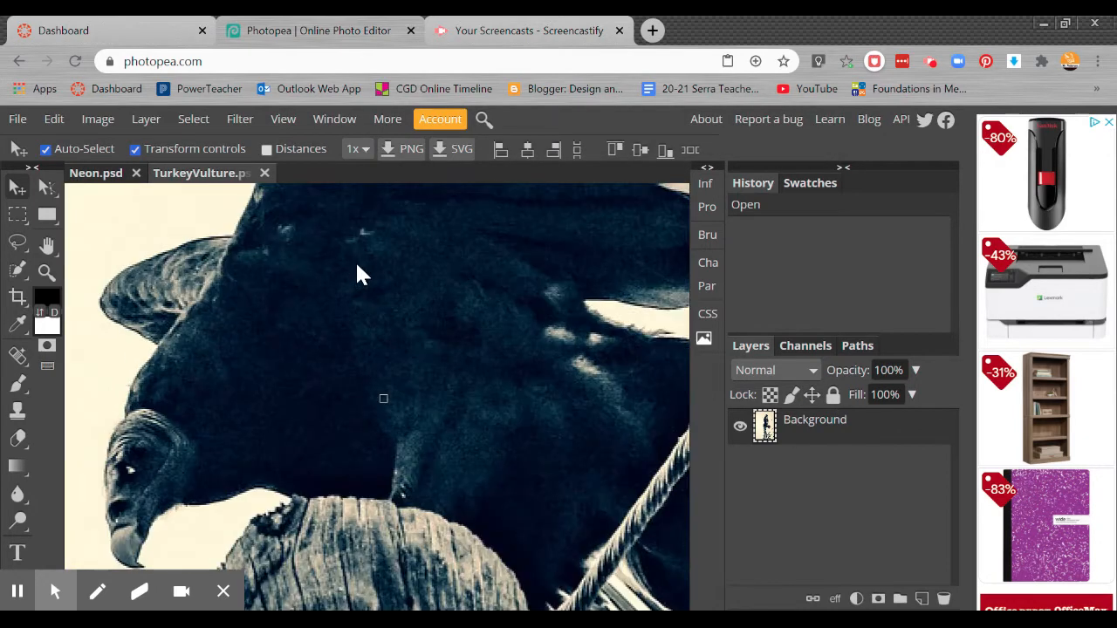
{"action": "left_click_drag", "start_coordinate": [327, 394], "coordinate": [558, 279]}
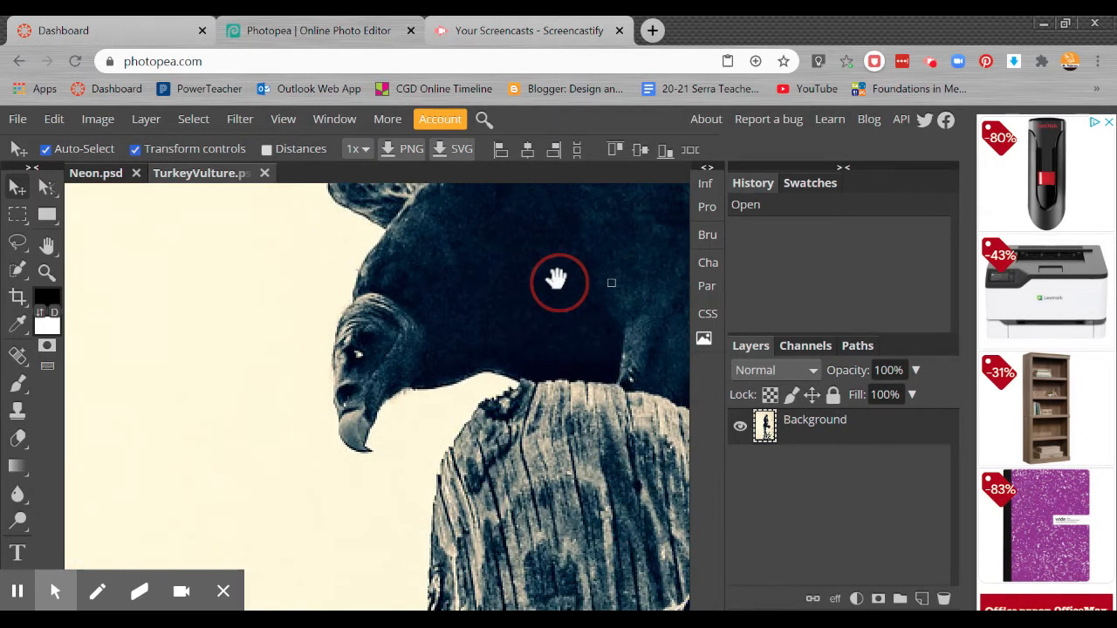
{"action": "scroll", "coordinate": [559, 277], "scroll_direction": "down", "scroll_amount": 5}
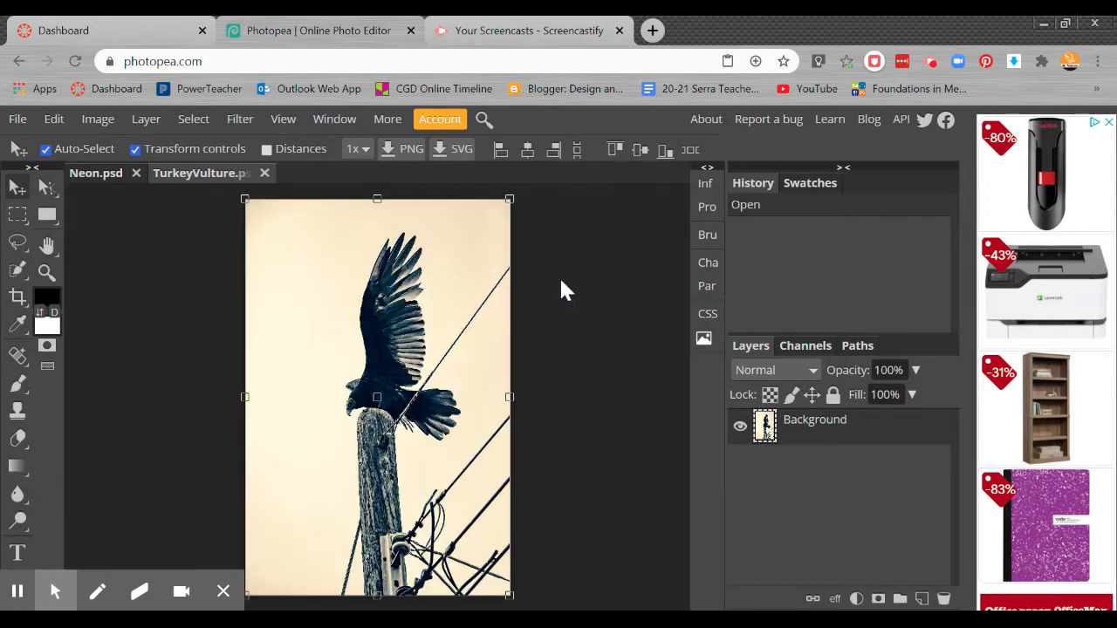
{"action": "scroll", "coordinate": [559, 276], "scroll_direction": "down", "scroll_amount": 1}
Copy the vulture photo's Background layer into the Neon document and dismiss the recording toolbar
{"action": "left_click", "coordinate": [765, 431]}
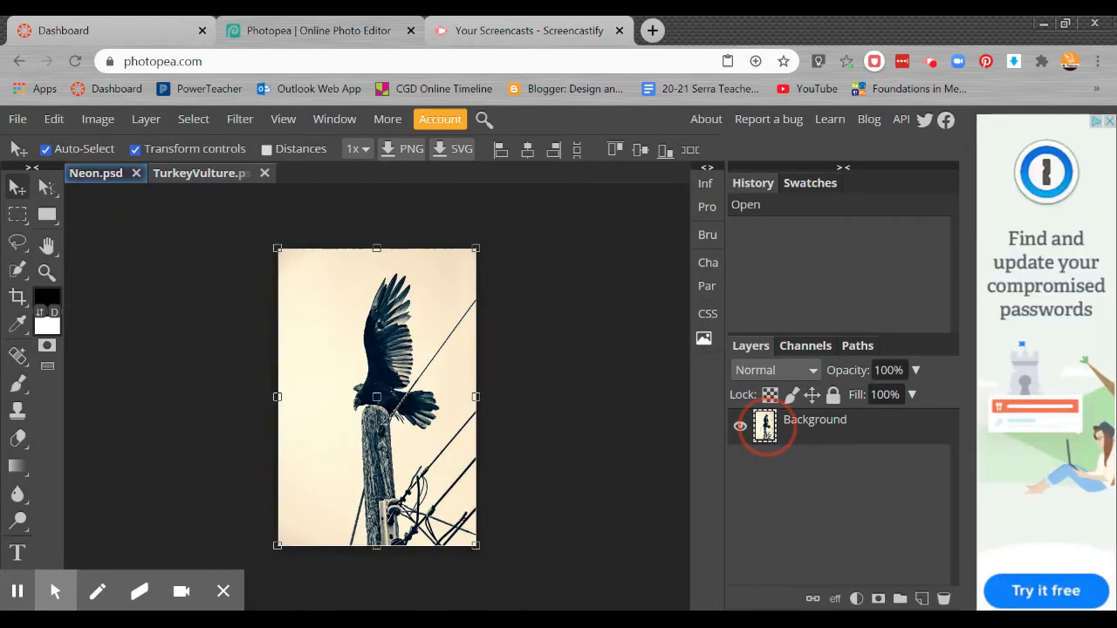
{"action": "left_click_drag", "start_coordinate": [765, 431], "coordinate": [97, 173]}
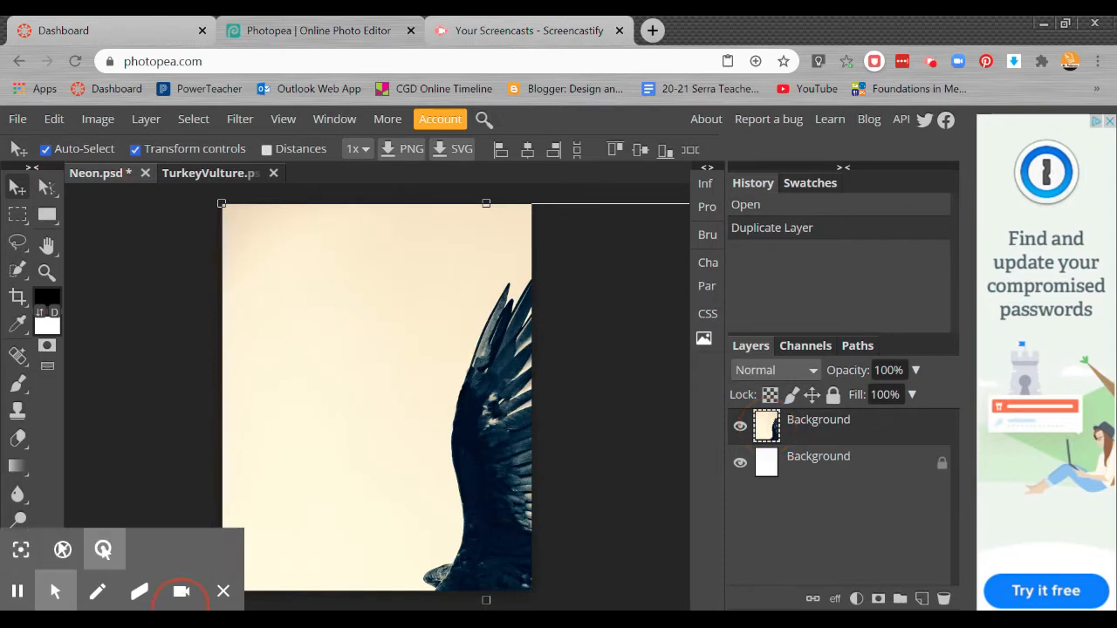
{"action": "left_click", "coordinate": [223, 591]}
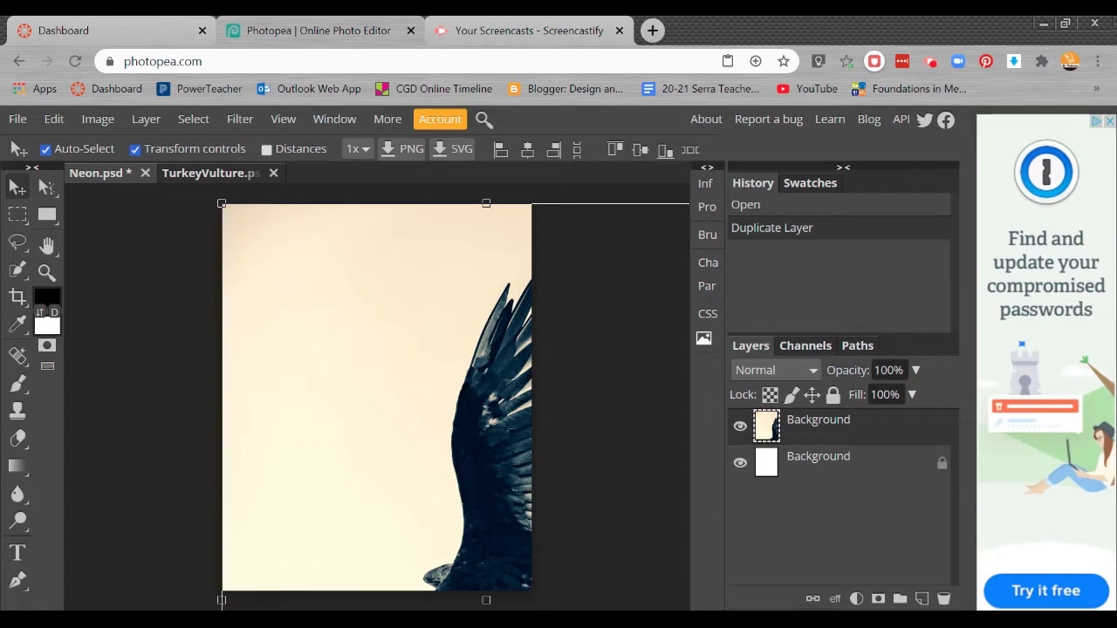
Check the full extent of the oversized vulture layer by switching its Transform controls off and back on
{"action": "key", "text": "ctrl+minus"}
{"action": "key", "text": "ctrl+minus"}
{"action": "key", "text": "ctrl+minus"}
{"action": "key", "text": "ctrl+minus"}
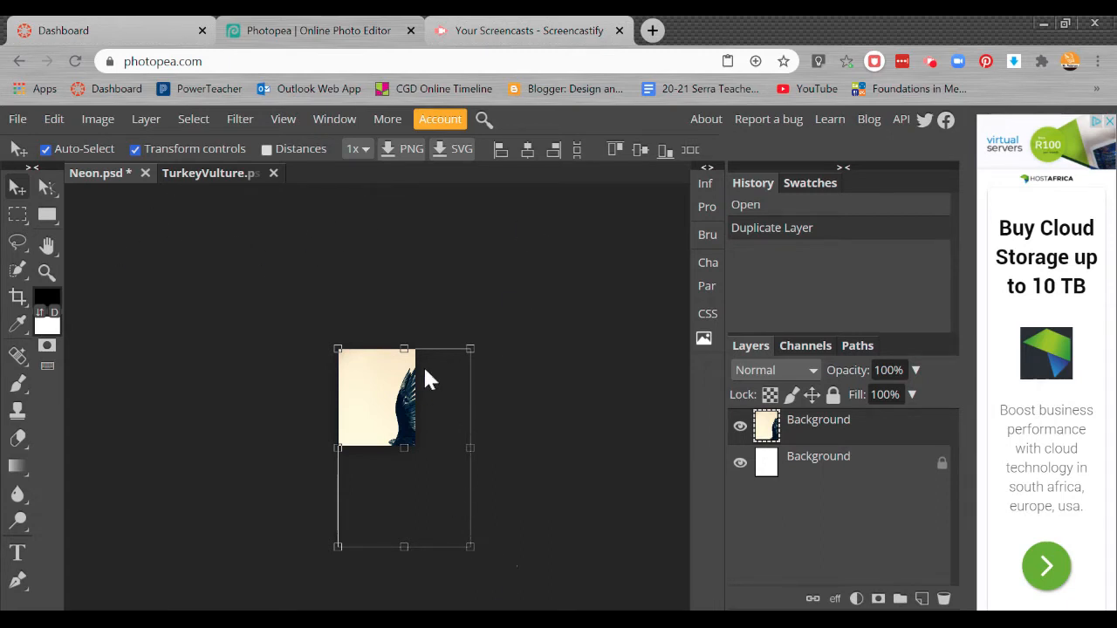
{"action": "left_click", "coordinate": [135, 149]}
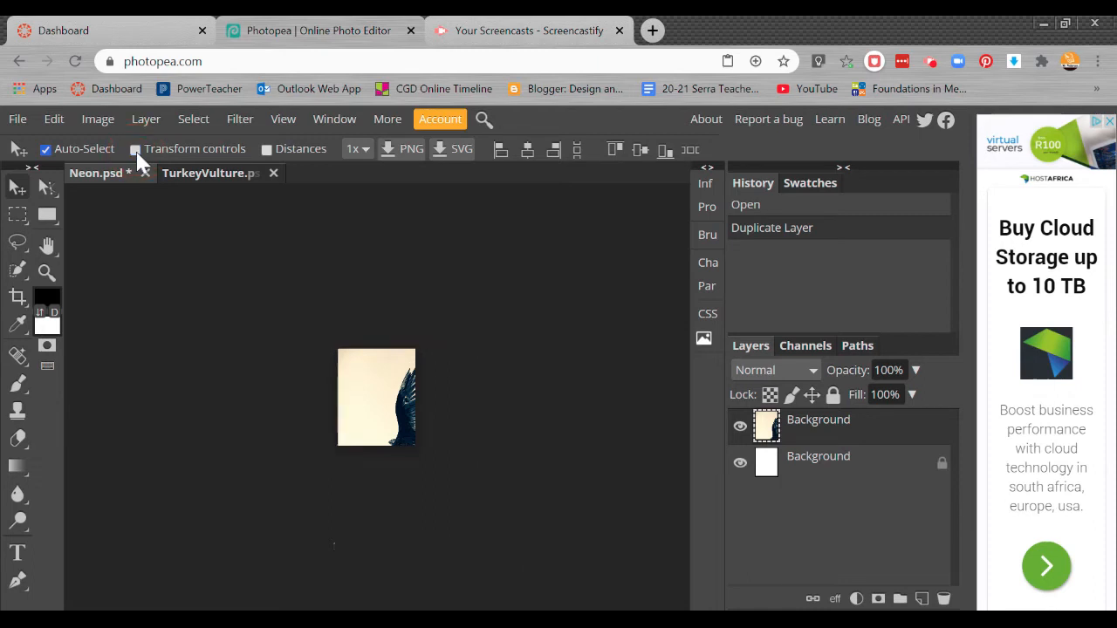
{"action": "left_click", "coordinate": [135, 149]}
{"action": "left_click", "coordinate": [136, 149]}
{"action": "left_click", "coordinate": [135, 148]}
{"action": "left_click", "coordinate": [135, 148]}
{"action": "left_click", "coordinate": [135, 148]}
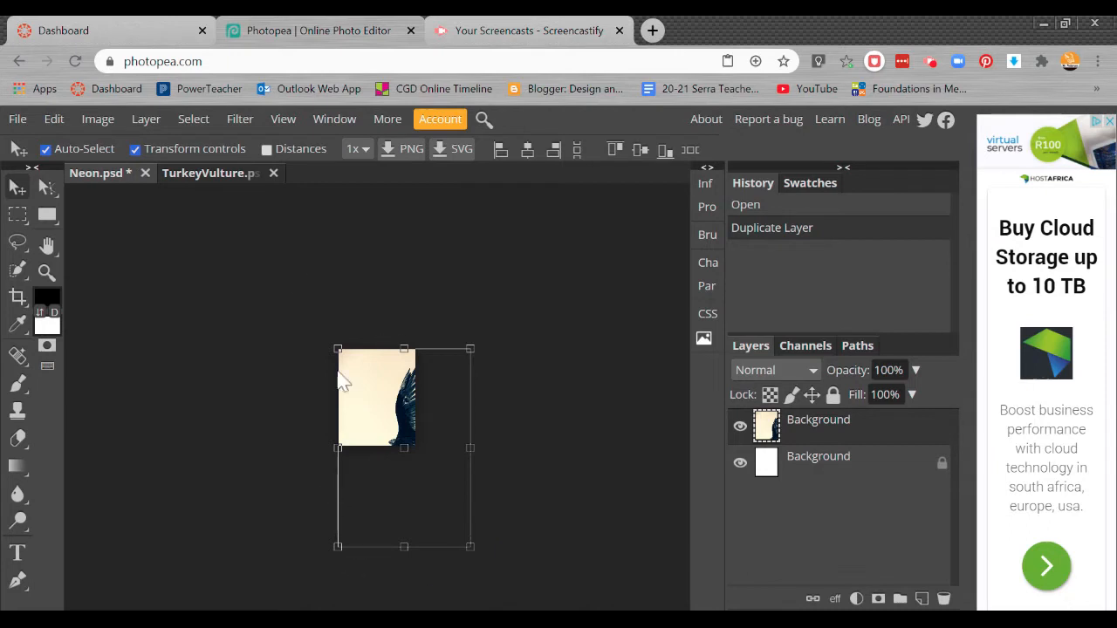
{"action": "left_click", "coordinate": [135, 148]}
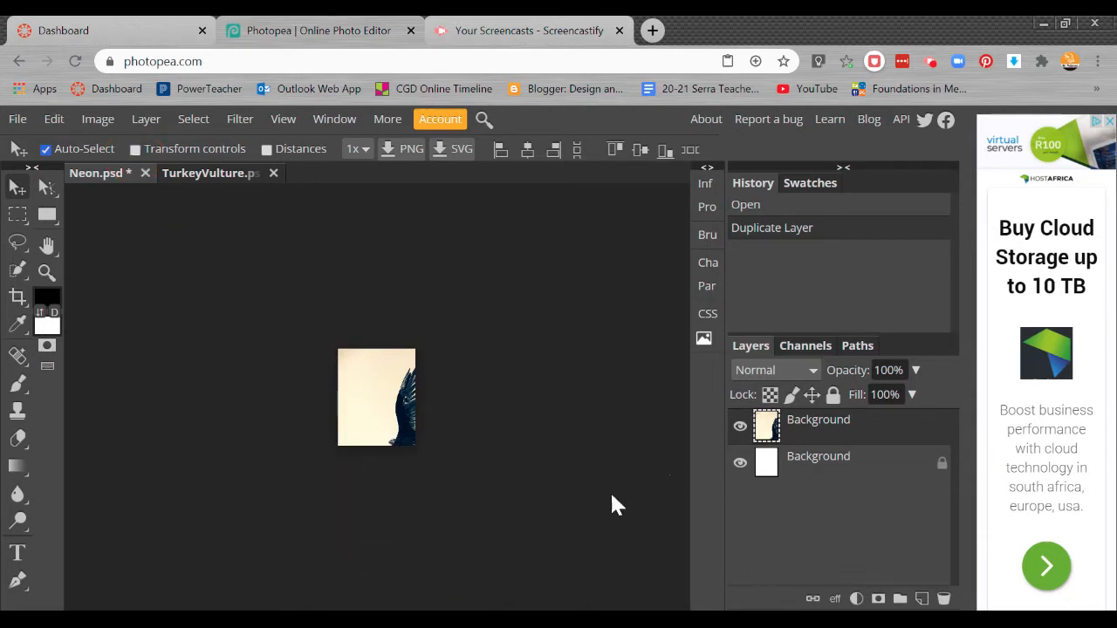
{"action": "left_click", "coordinate": [136, 150]}
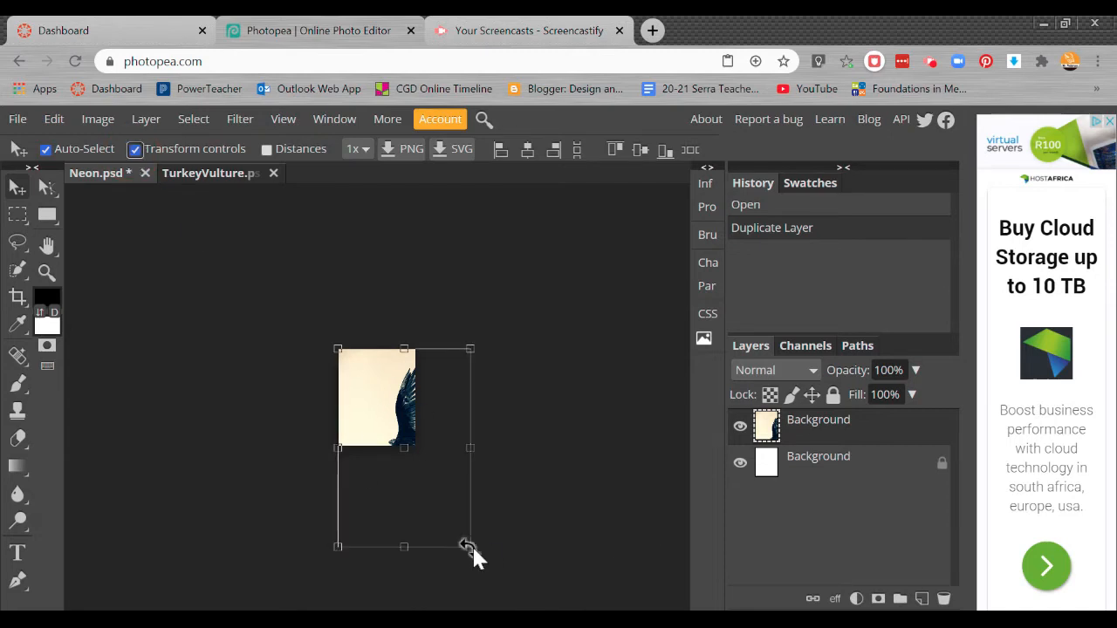
Scale the vulture layer proportionally to 65.05%, about 888 by 1332 px, from its lower-right corner and apply the transform
{"action": "left_click_drag", "start_coordinate": [471, 545], "coordinate": [429, 464]}
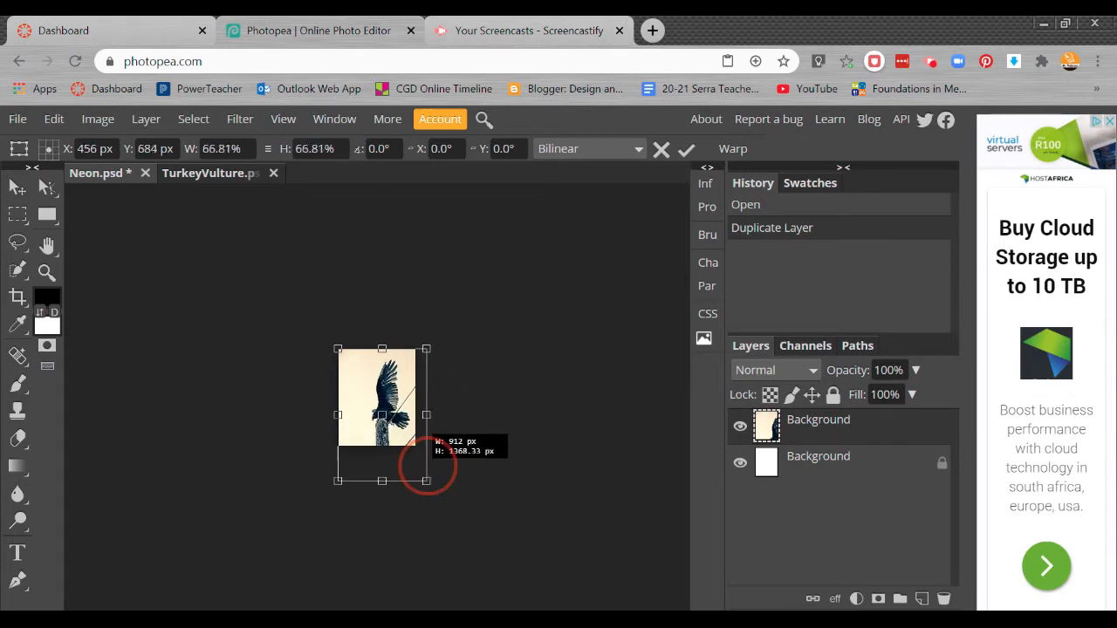
{"action": "mouse_move", "coordinate": [427, 467]}
{"action": "left_mouse_down"}
{"action": "mouse_move", "coordinate": [406, 437]}
{"action": "mouse_move", "coordinate": [426, 448]}
{"action": "left_mouse_up"}
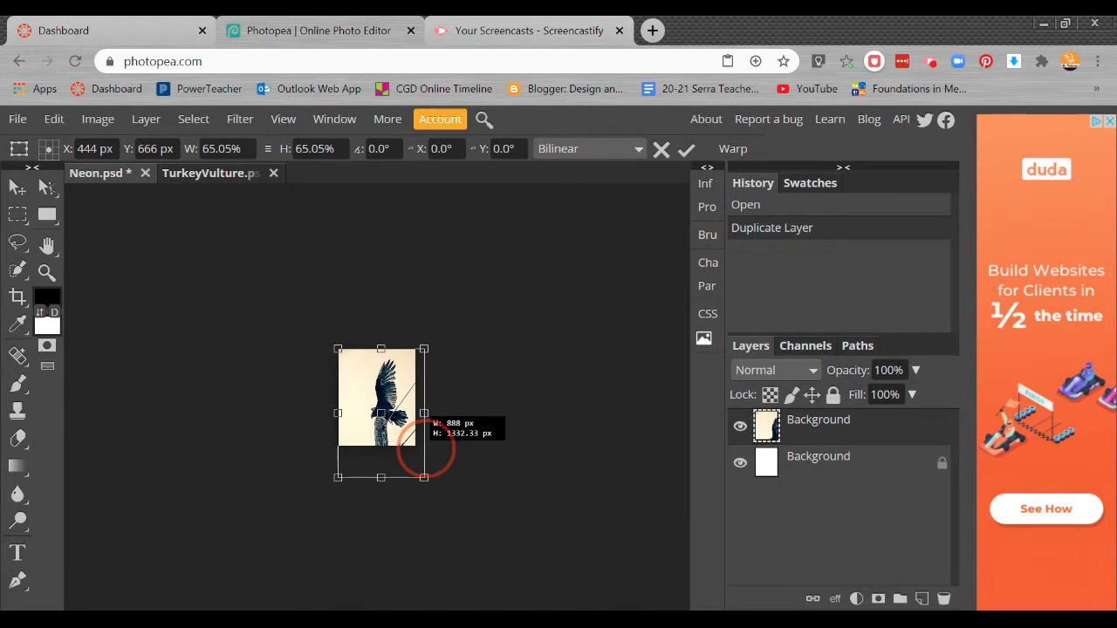
{"action": "left_click_drag", "start_coordinate": [426, 450], "coordinate": [425, 449]}
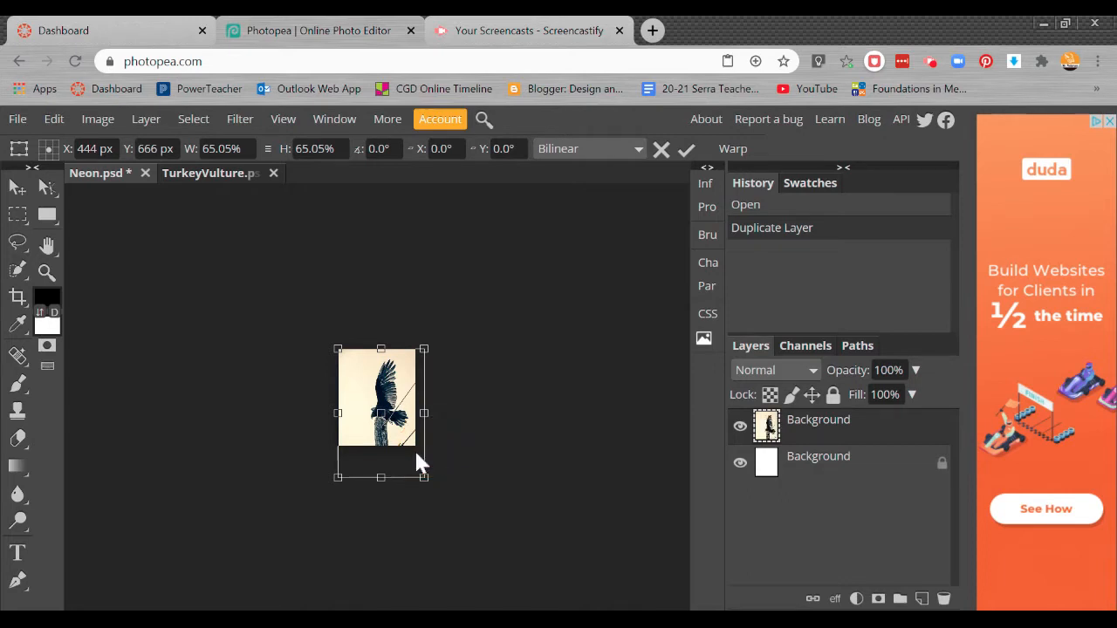
{"action": "left_click", "coordinate": [687, 150]}
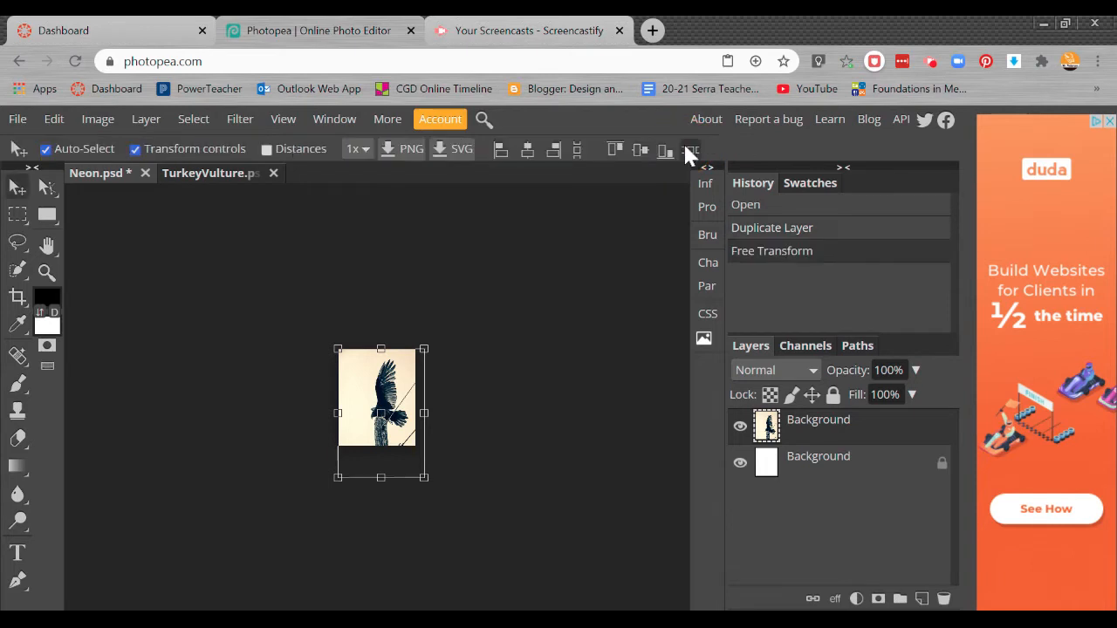
{"action": "key", "text": "ctrl+0"}
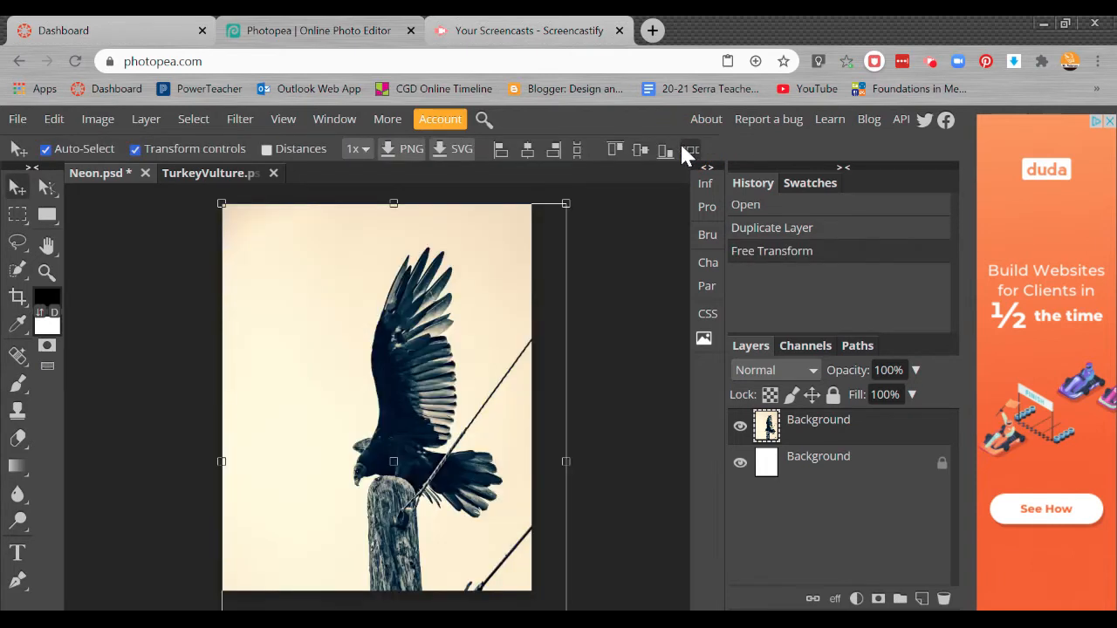
Rename the vulture photo layer to TurkeyVulture and delete the white Background layer
{"action": "double_click", "coordinate": [810, 423]}
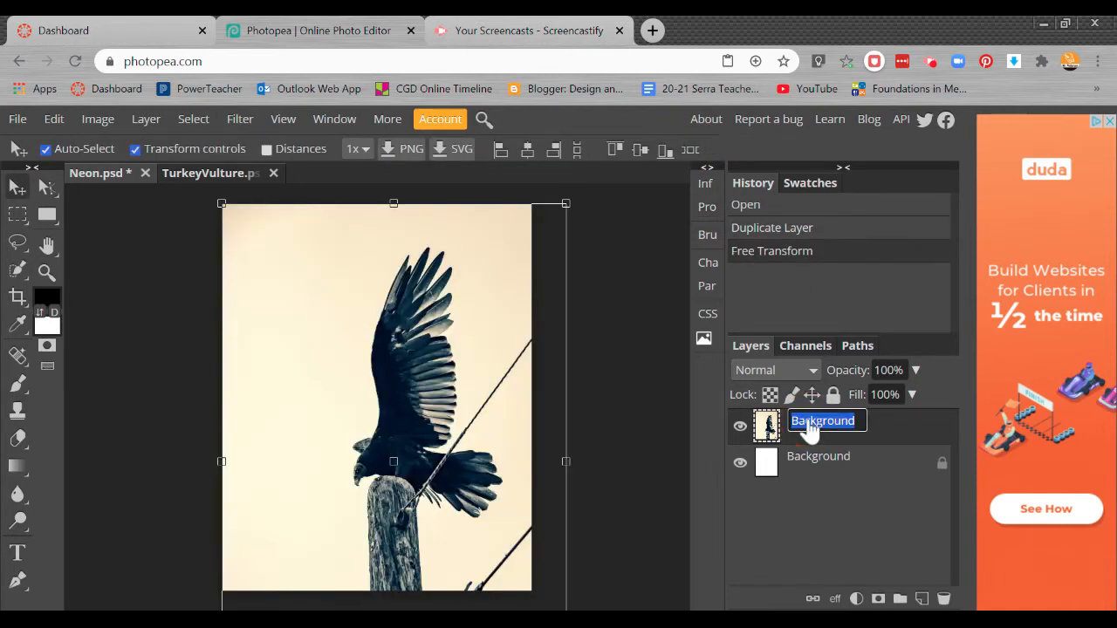
{"action": "type", "text": "TurkeyVulture"}
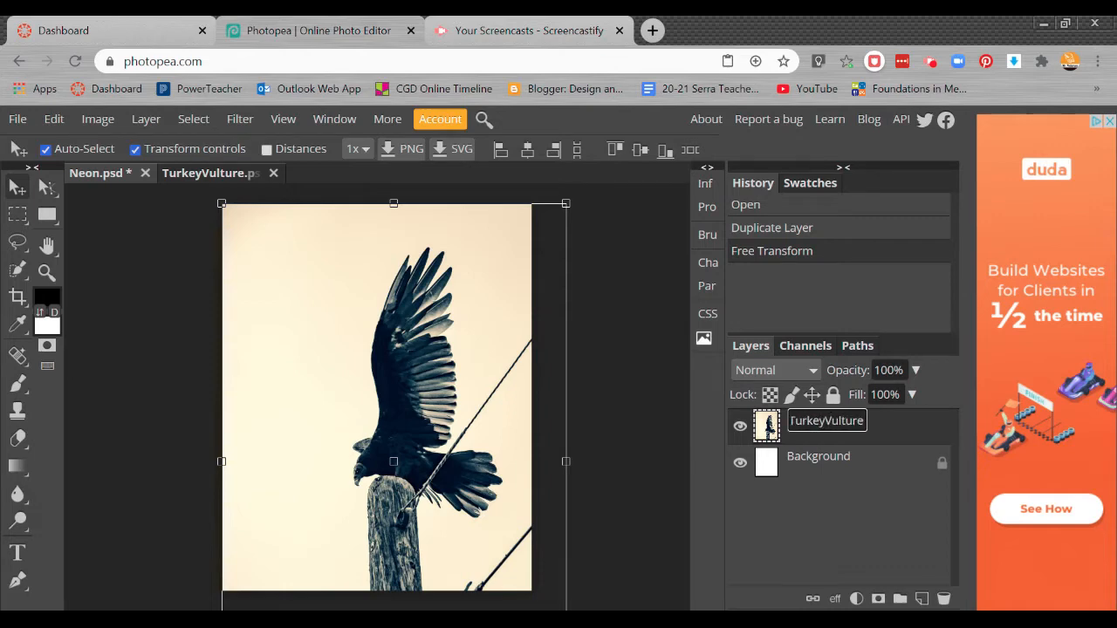
{"action": "left_click", "coordinate": [825, 469]}
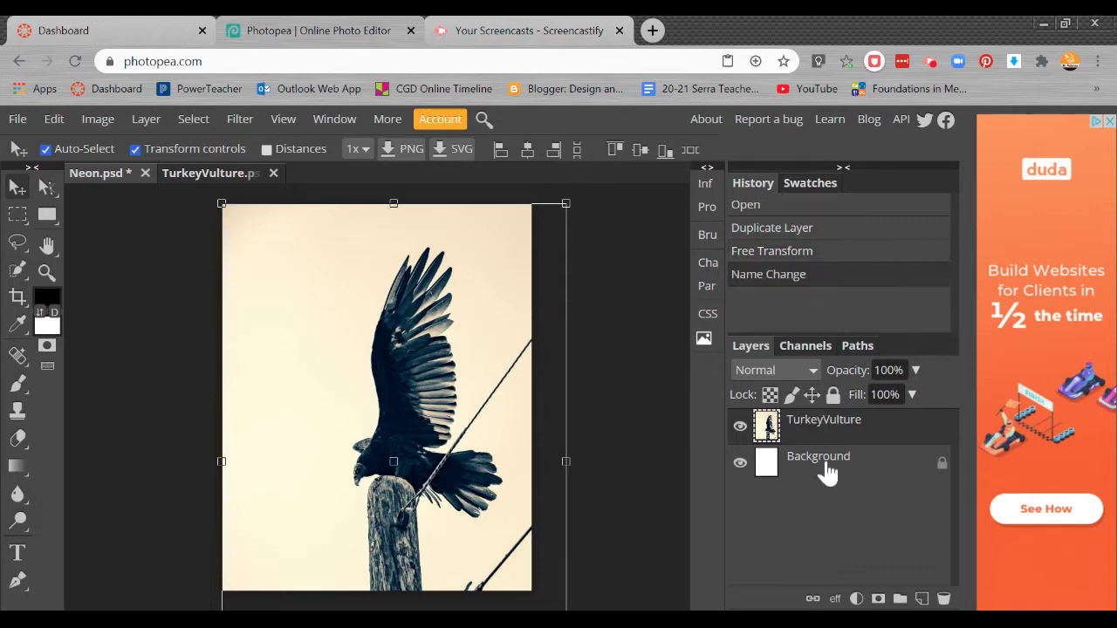
{"action": "left_click", "coordinate": [942, 599]}
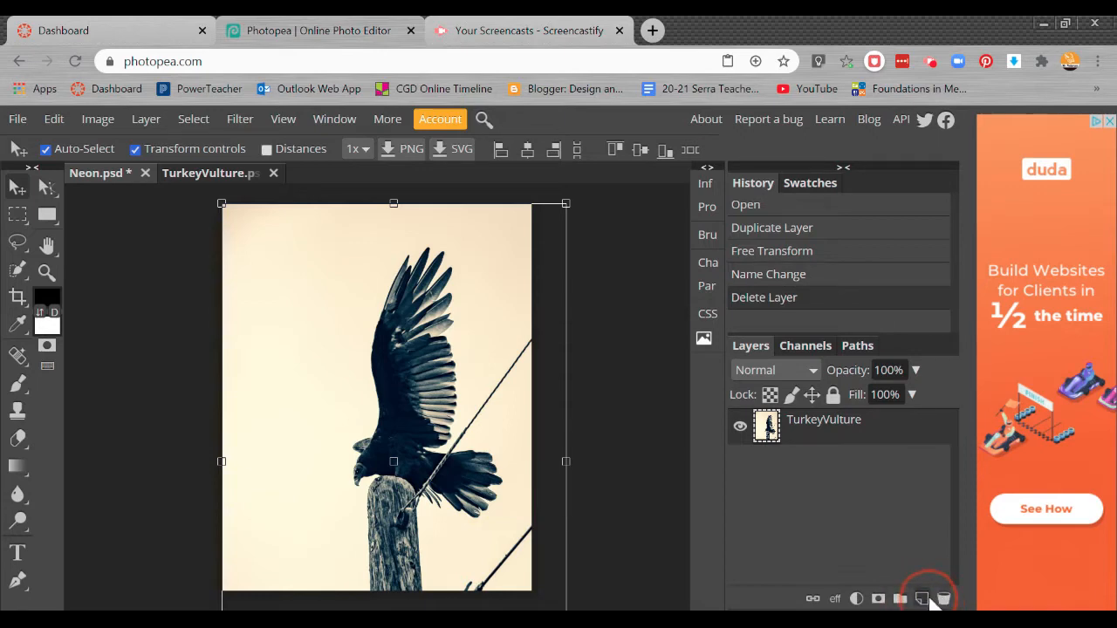
Add a new empty layer above TurkeyVulture and name it Neon Line
{"action": "left_click", "coordinate": [929, 601]}
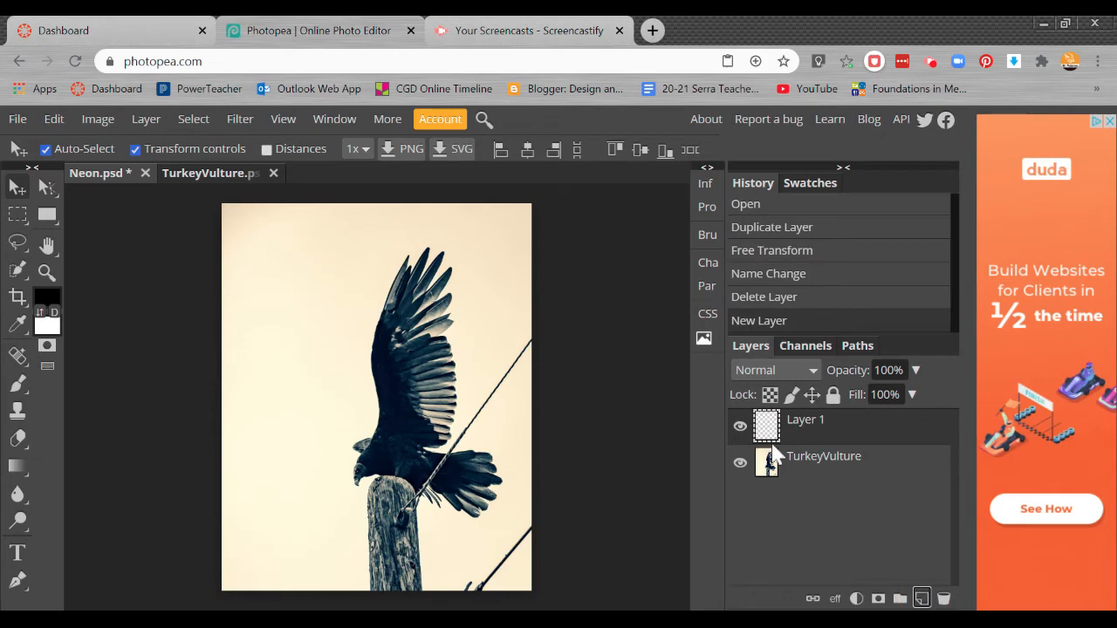
{"action": "double_click", "coordinate": [798, 434]}
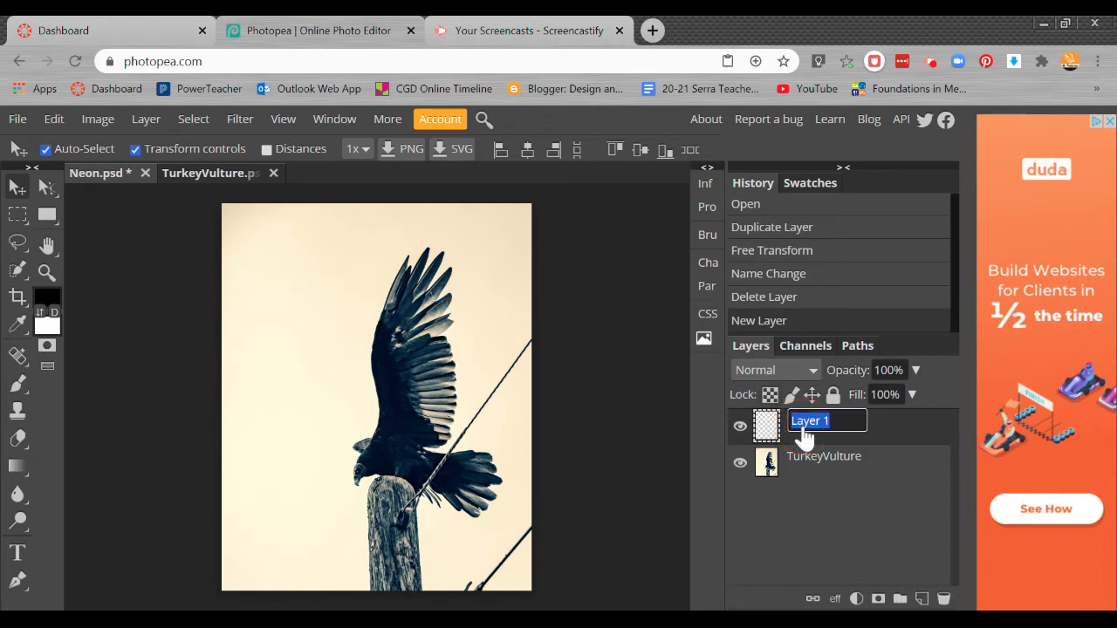
{"action": "type", "text": "Neon Line"}
{"action": "left_click", "coordinate": [836, 510]}
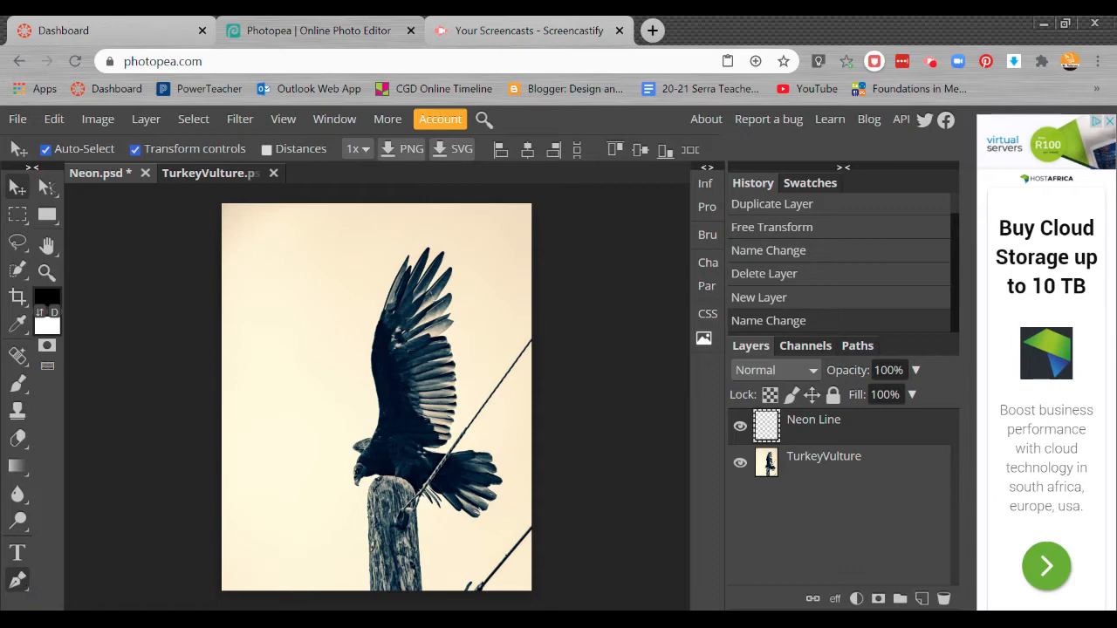
Set up the Pen tool in Shape mode with no fill and a white 16 px stroke
{"action": "left_click", "coordinate": [17, 580]}
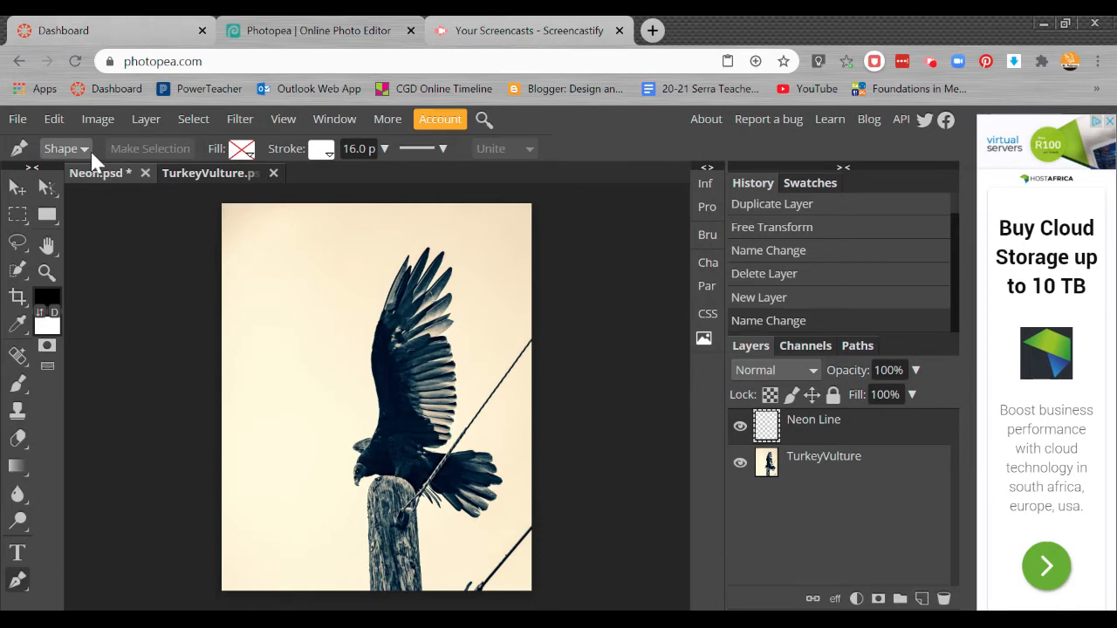
{"action": "left_click", "coordinate": [240, 152]}
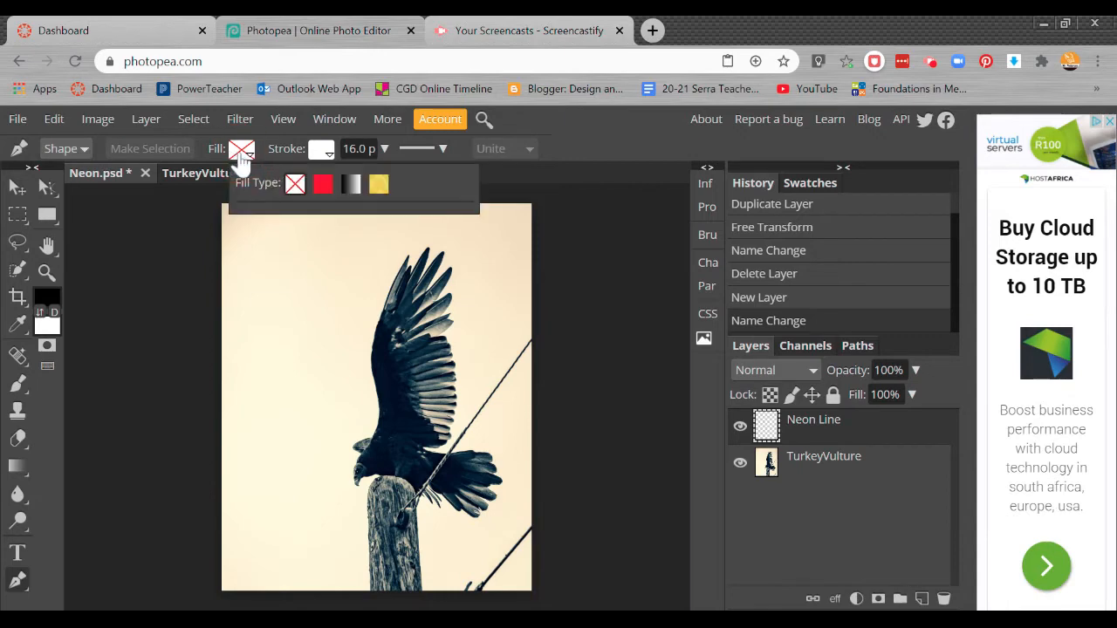
{"action": "left_click", "coordinate": [295, 184]}
{"action": "left_click", "coordinate": [320, 150]}
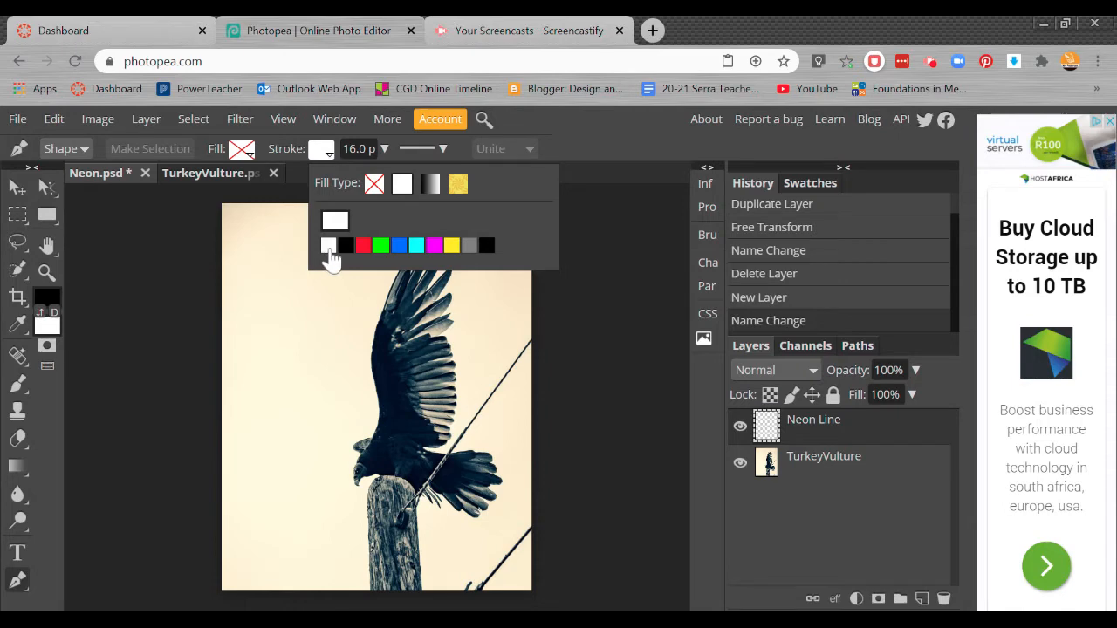
{"action": "left_click", "coordinate": [353, 148]}
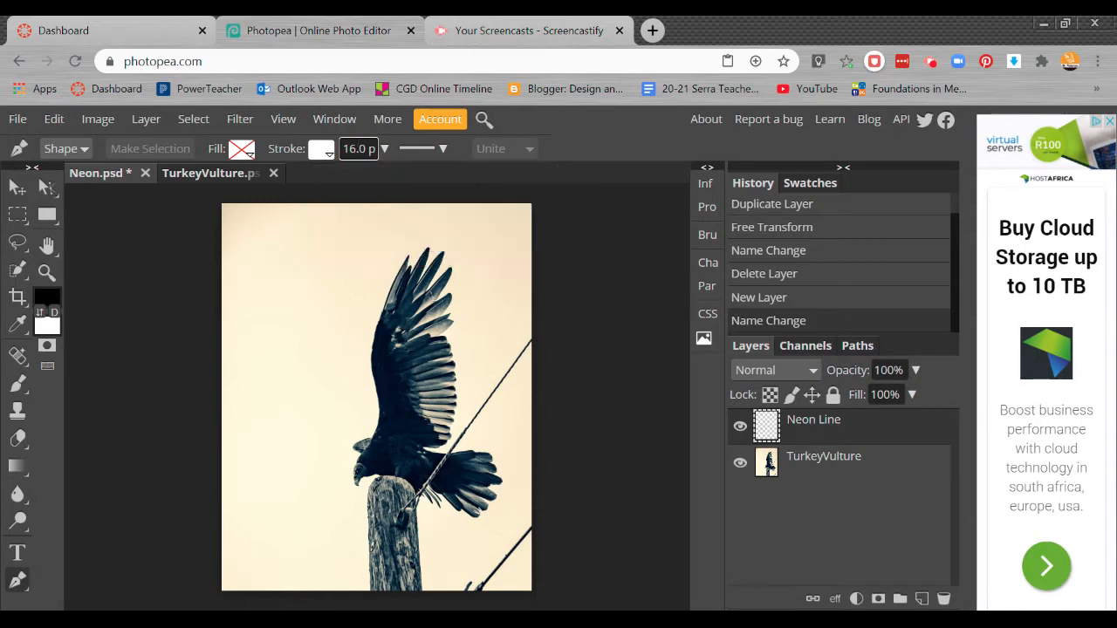
{"action": "double_click", "coordinate": [349, 148]}
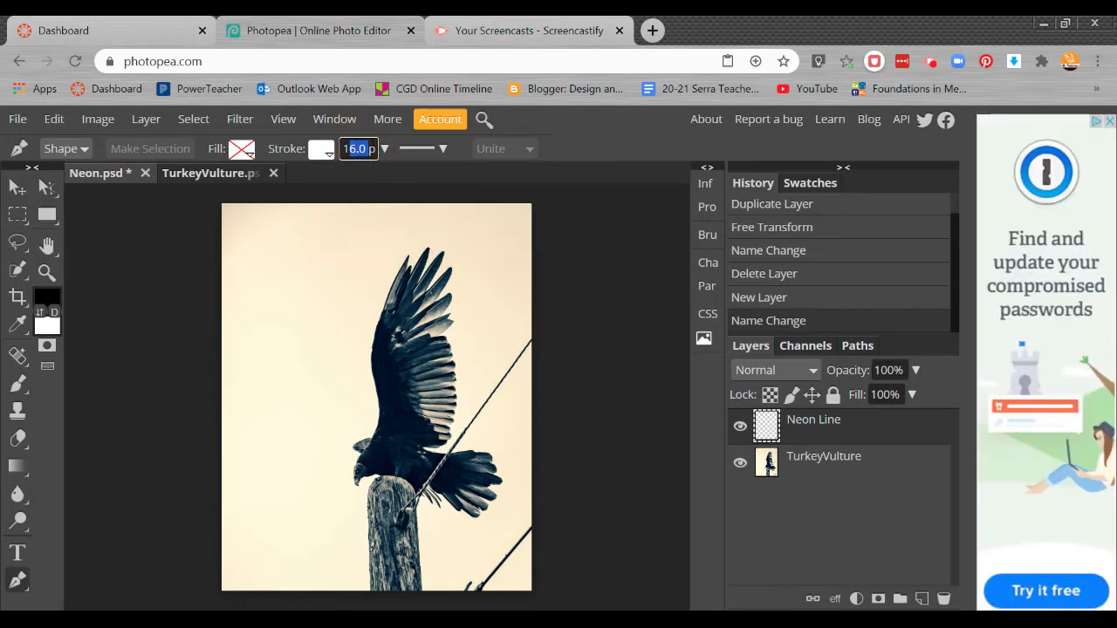
{"action": "left_click", "coordinate": [343, 149]}
{"action": "left_click_drag", "start_coordinate": [367, 148], "coordinate": [377, 162]}
{"action": "left_click", "coordinate": [587, 146]}
Draw a closed triangle across the vulture with corners left of the bird, right of the wing and below the tail beside the post
{"action": "left_click", "coordinate": [259, 441]}
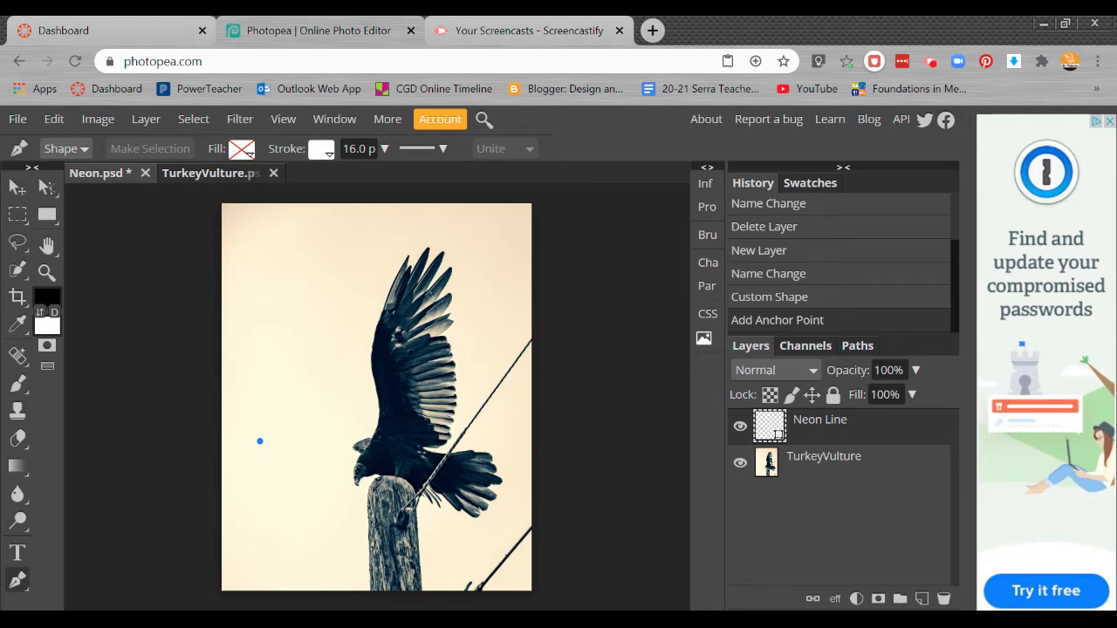
{"action": "left_click", "coordinate": [483, 360]}
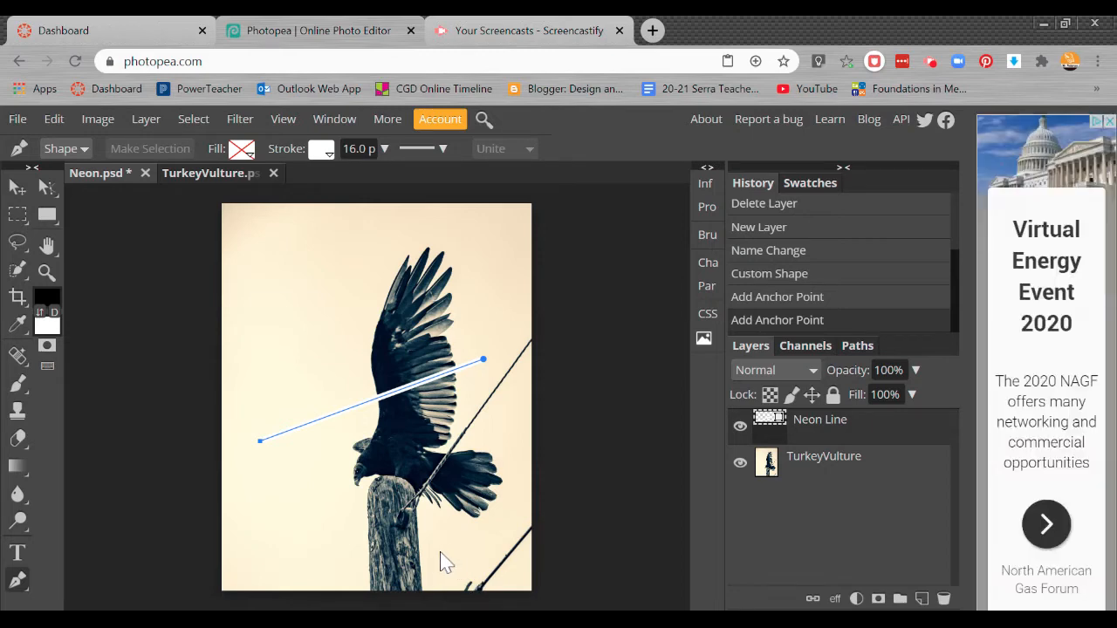
{"action": "left_click", "coordinate": [442, 553]}
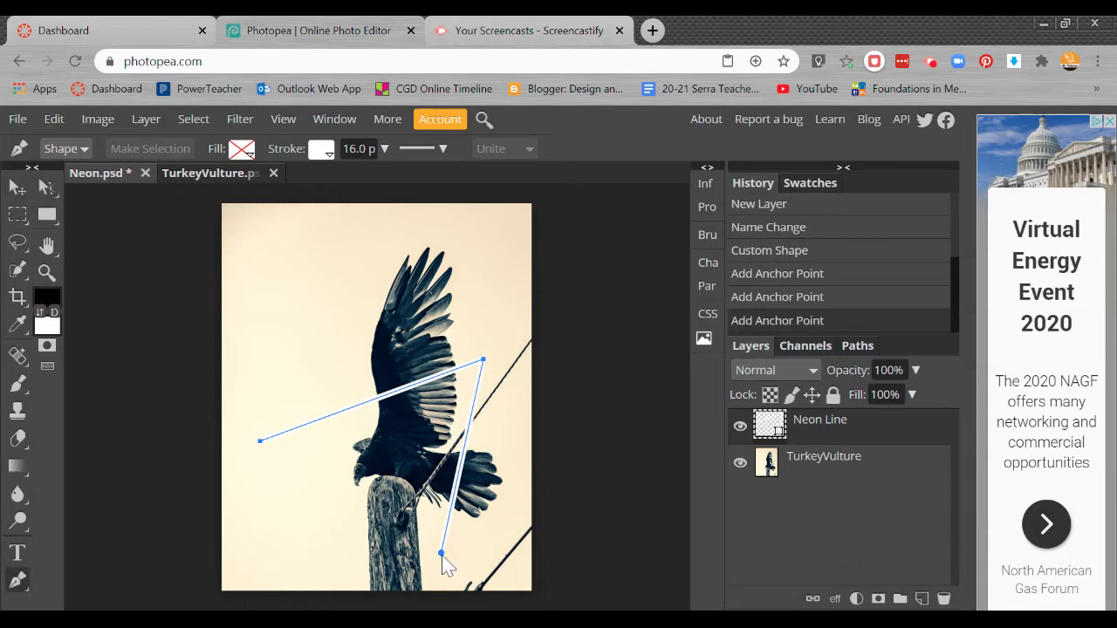
{"action": "left_click", "coordinate": [260, 442]}
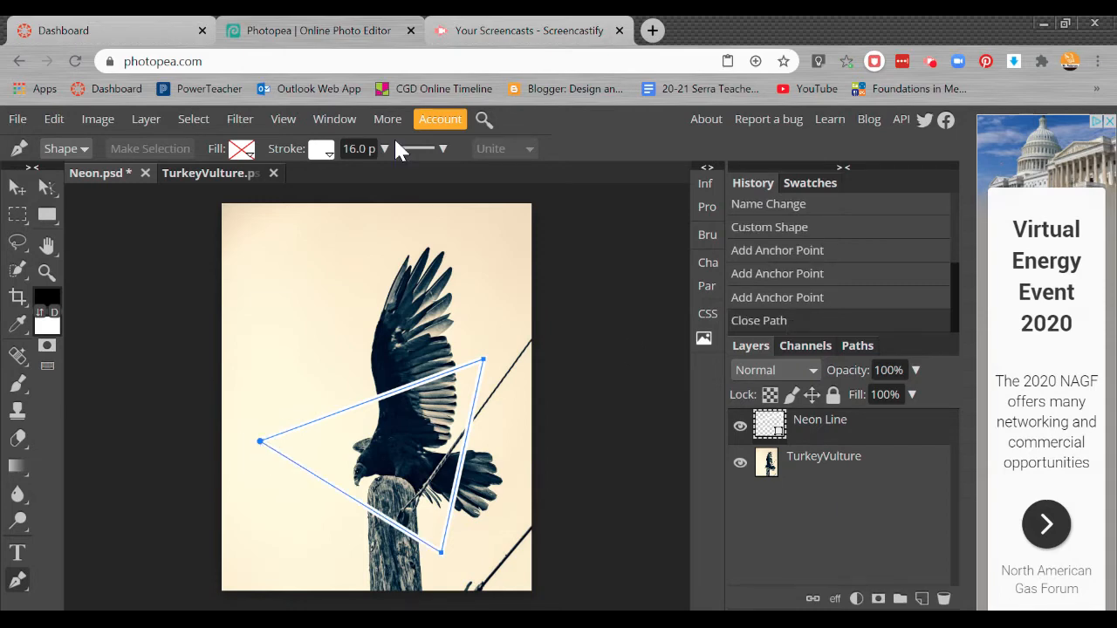
Stretch the triangle to 103.80% height, shift it slightly right and down, and apply the transform
{"action": "left_click", "coordinate": [16, 190]}
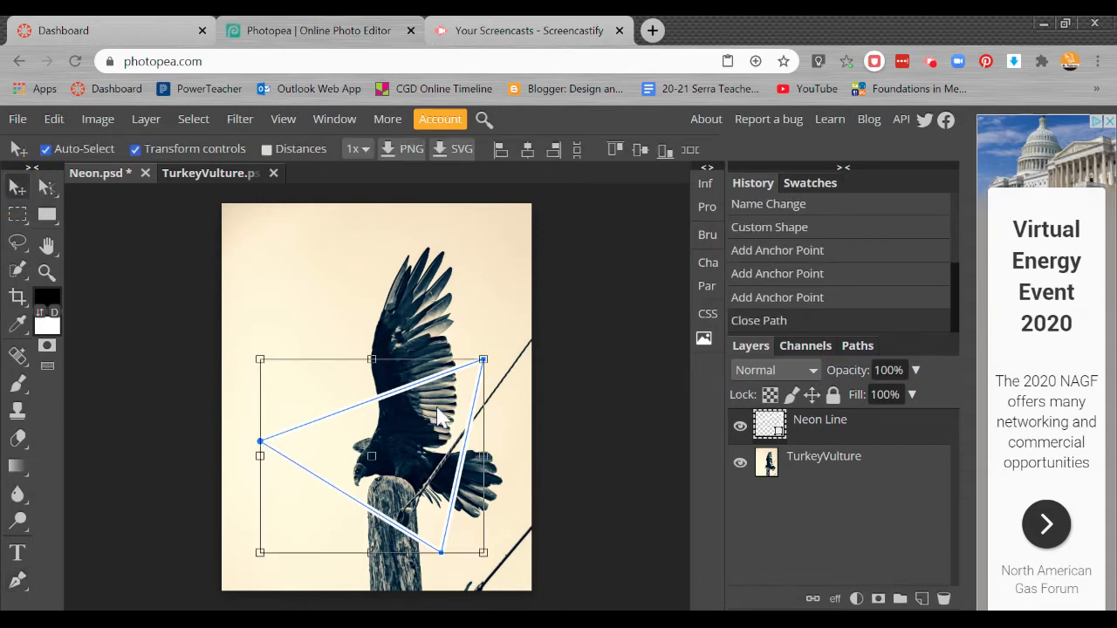
{"action": "left_click", "coordinate": [371, 361]}
{"action": "mouse_move", "coordinate": [371, 360]}
{"action": "left_mouse_down"}
{"action": "mouse_move", "coordinate": [373, 336]}
{"action": "mouse_move", "coordinate": [373, 352]}
{"action": "left_mouse_up"}
{"action": "left_click_drag", "start_coordinate": [399, 479], "coordinate": [376, 489]}
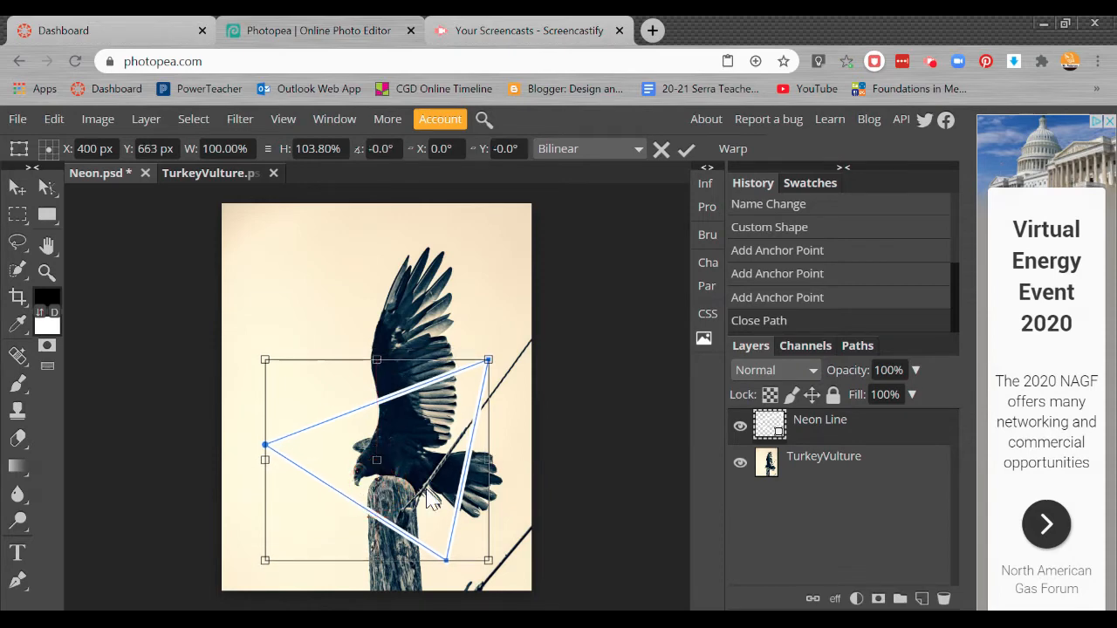
{"action": "left_click", "coordinate": [688, 151]}
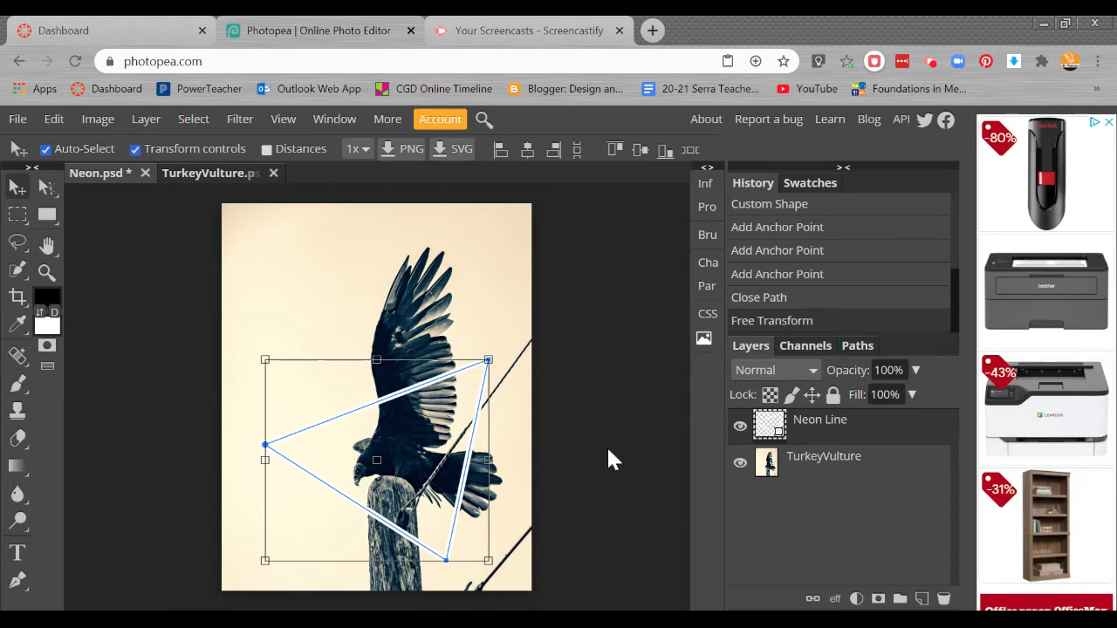
{"action": "key", "text": "Return"}
Add an Outer Glow effect to the Neon Line layer with 13% spread, 34 px size and 0% noise
{"action": "key", "text": "ctrl+plus"}
{"action": "key", "text": "ctrl+plus"}
{"action": "left_click_drag", "start_coordinate": [536, 415], "coordinate": [402, 320]}
{"action": "left_click", "coordinate": [831, 425]}
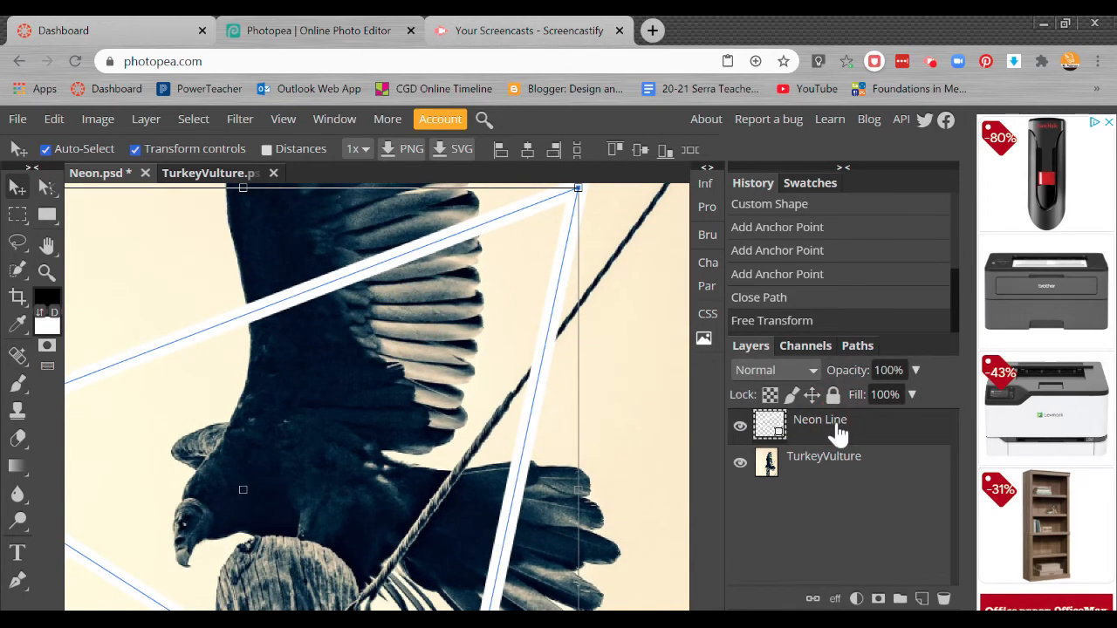
{"action": "left_click", "coordinate": [832, 601]}
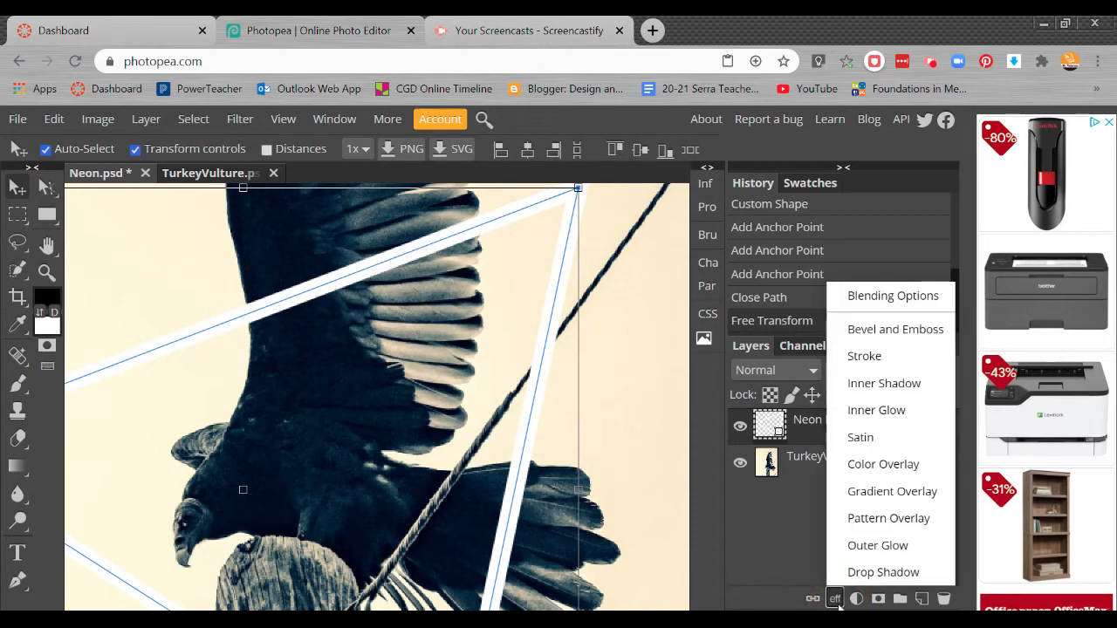
{"action": "left_click", "coordinate": [878, 546]}
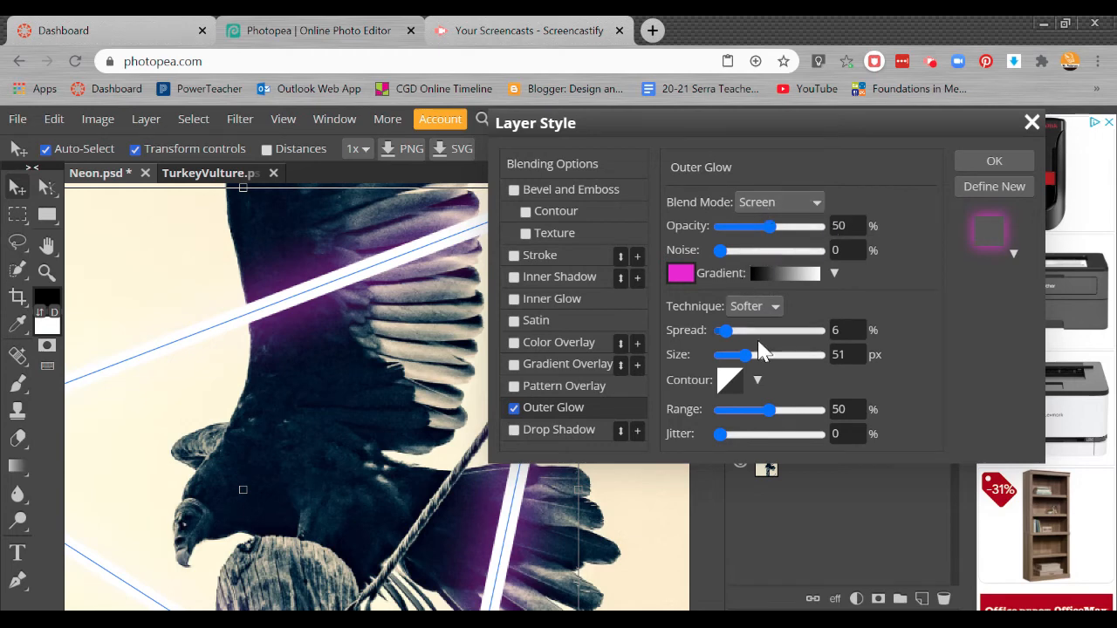
{"action": "mouse_move", "coordinate": [745, 354]}
{"action": "left_mouse_down"}
{"action": "mouse_move", "coordinate": [742, 369]}
{"action": "mouse_move", "coordinate": [724, 367]}
{"action": "mouse_move", "coordinate": [780, 367]}
{"action": "mouse_move", "coordinate": [730, 374]}
{"action": "mouse_move", "coordinate": [748, 340]}
{"action": "mouse_move", "coordinate": [792, 332]}
{"action": "mouse_move", "coordinate": [793, 343]}
{"action": "mouse_move", "coordinate": [731, 349]}
{"action": "mouse_move", "coordinate": [752, 345]}
{"action": "left_mouse_up"}
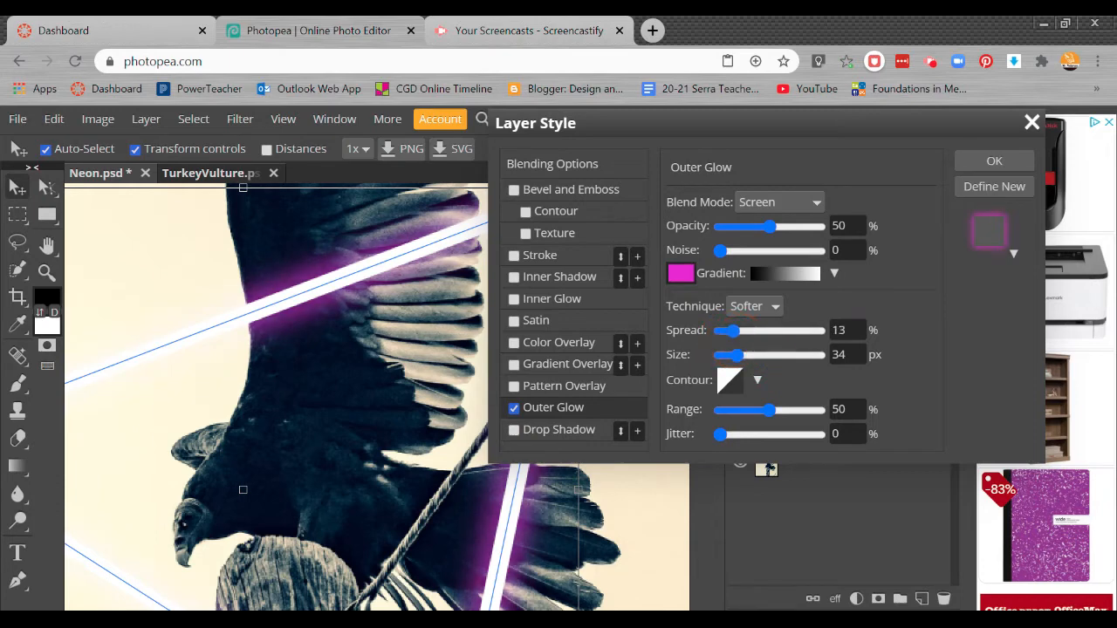
{"action": "mouse_move", "coordinate": [721, 251]}
{"action": "left_mouse_down"}
{"action": "mouse_move", "coordinate": [760, 251]}
{"action": "mouse_move", "coordinate": [716, 254]}
{"action": "left_mouse_up"}
Try the Darken, Color Burn and Lighten blend modes on the outer glow and return it to Screen
{"action": "left_click", "coordinate": [787, 235]}
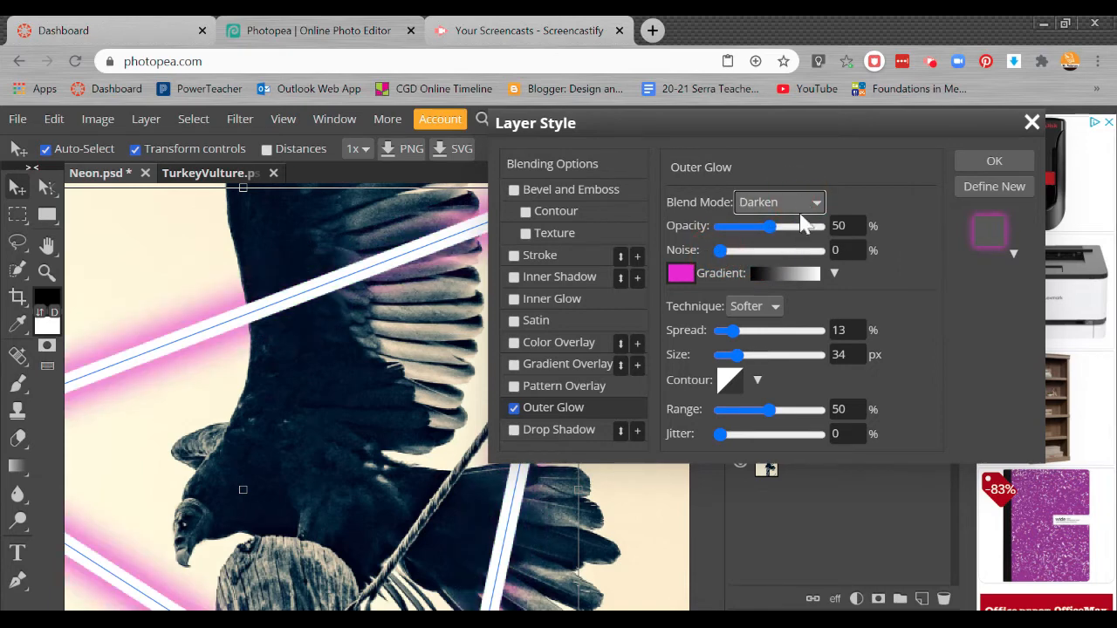
{"action": "left_click", "coordinate": [792, 354]}
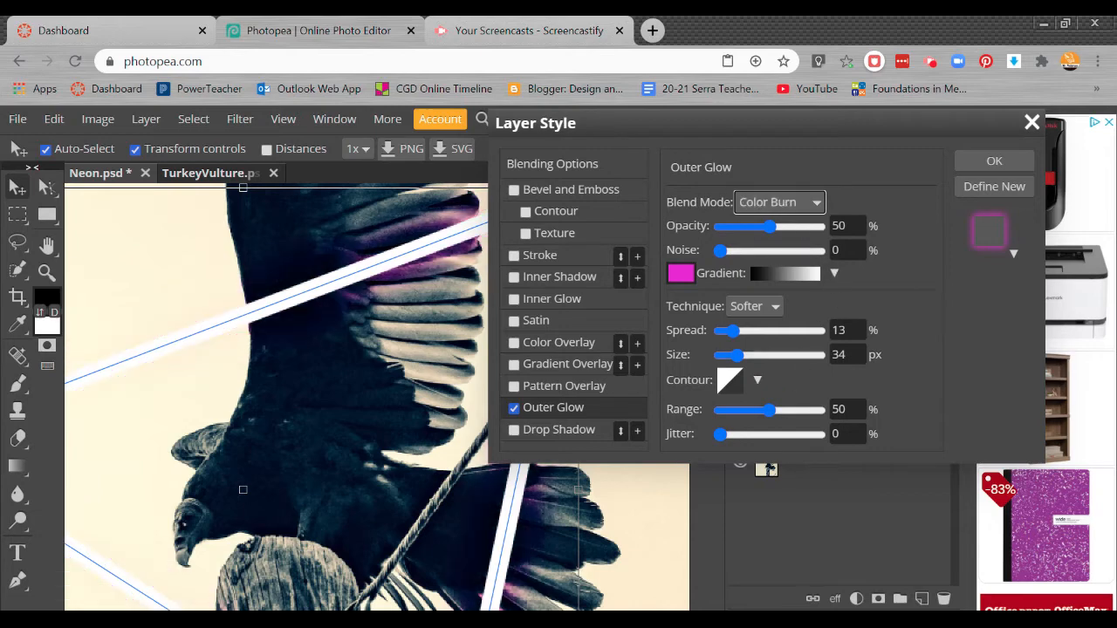
{"action": "left_click", "coordinate": [809, 210]}
{"action": "left_click", "coordinate": [784, 446]}
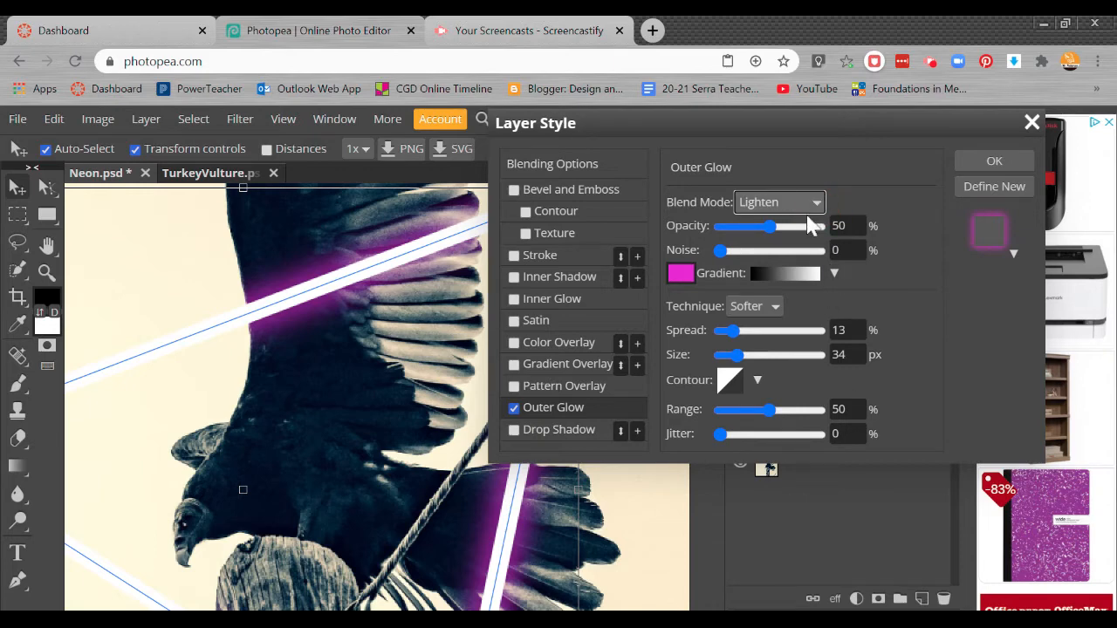
{"action": "key", "text": "Down"}
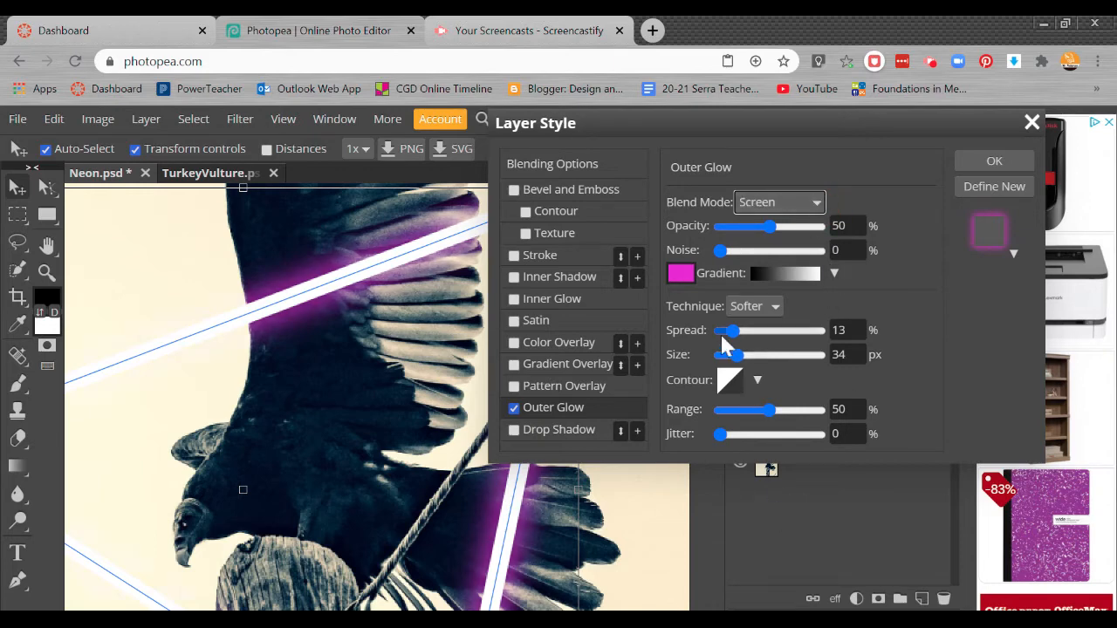
Try a blue hue for the outer glow and settle on the pink colour e148d4
{"action": "left_click", "coordinate": [680, 274]}
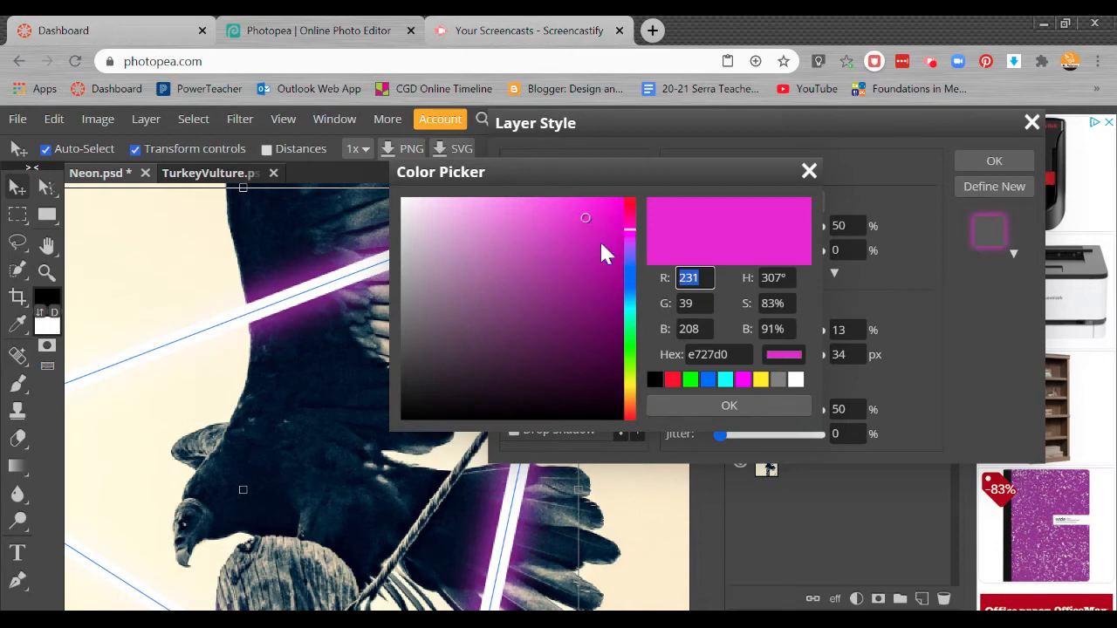
{"action": "left_click_drag", "start_coordinate": [631, 271], "coordinate": [631, 268]}
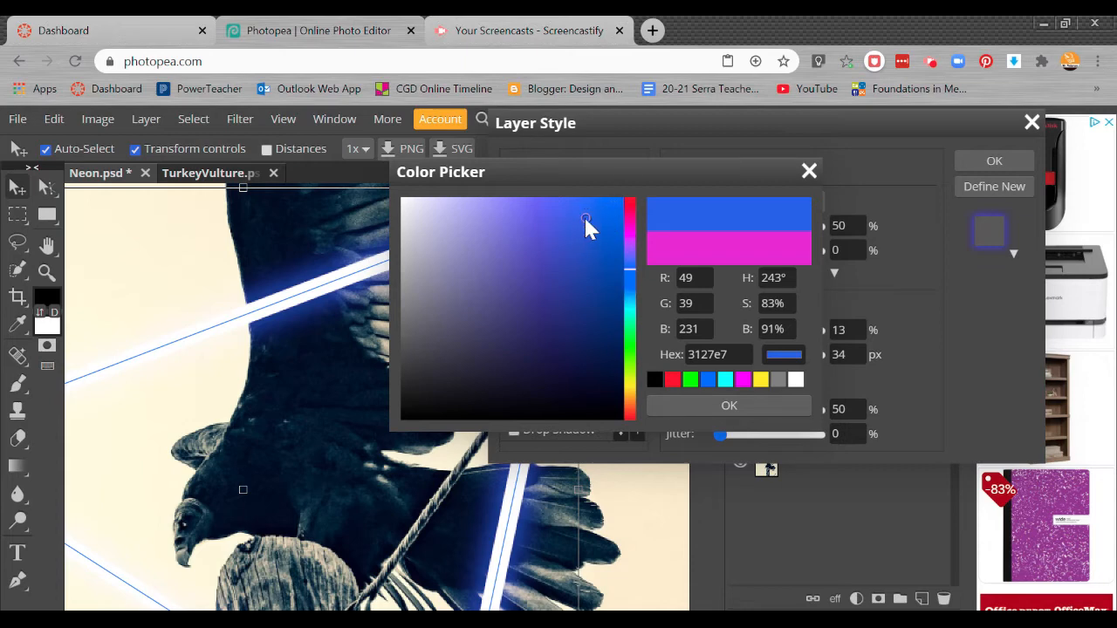
{"action": "left_click", "coordinate": [631, 230]}
{"action": "mouse_move", "coordinate": [585, 220]}
{"action": "left_mouse_down"}
{"action": "mouse_move", "coordinate": [596, 242]}
{"action": "mouse_move", "coordinate": [553, 223]}
{"action": "left_mouse_up"}
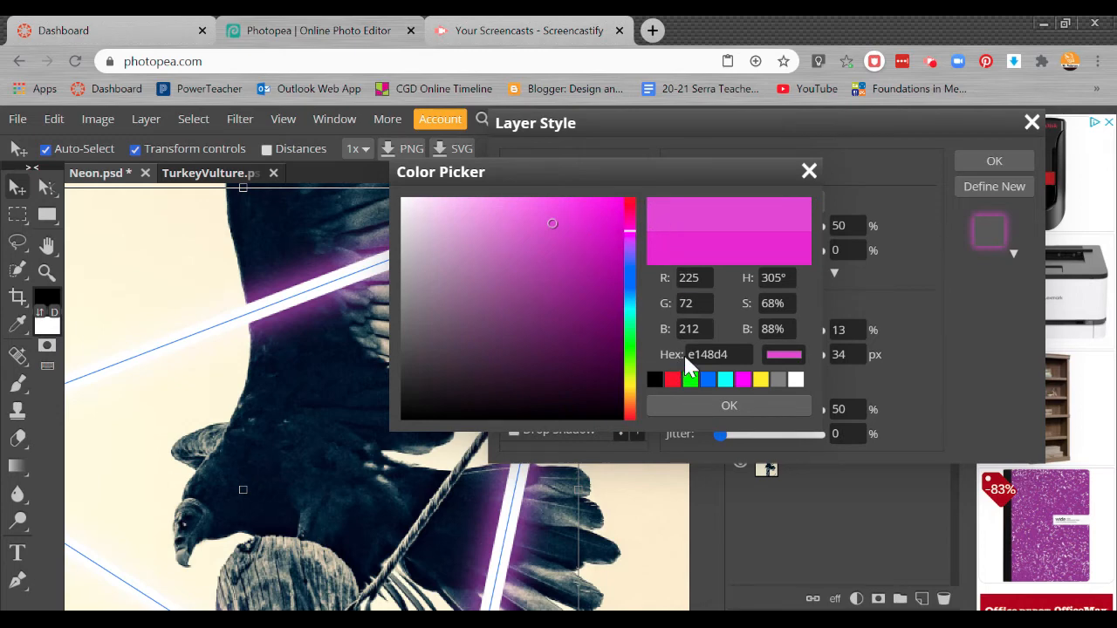
{"action": "left_click", "coordinate": [707, 354]}
{"action": "left_click", "coordinate": [729, 354]}
{"action": "left_click", "coordinate": [737, 403]}
Set the outer glow's spread to 6% and size to 50 px, keeping its opacity at 50%
{"action": "left_click", "coordinate": [731, 331]}
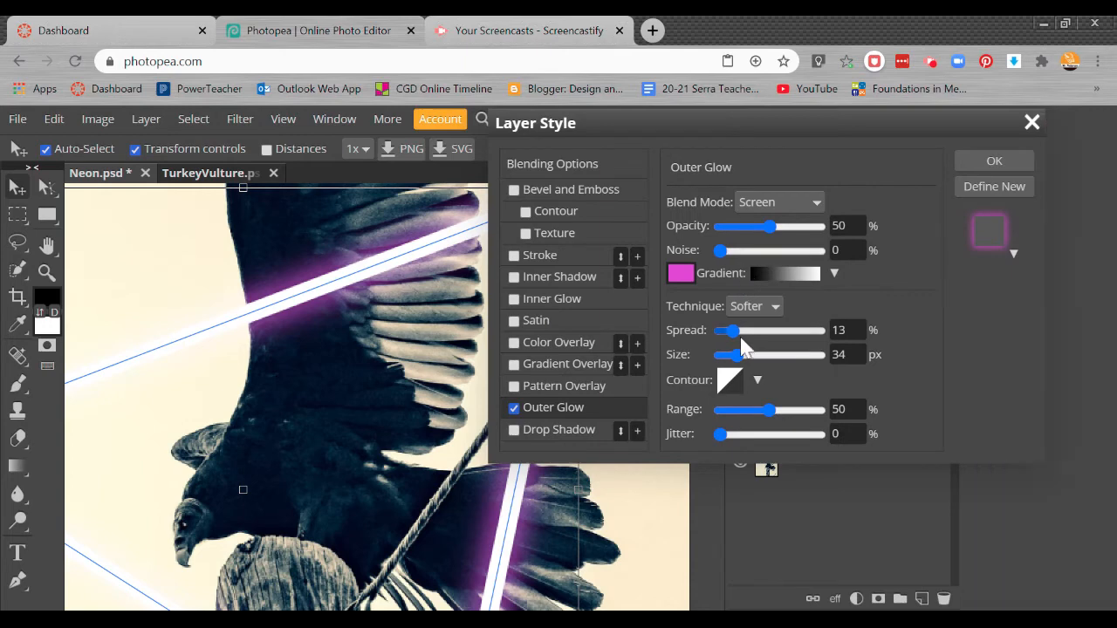
{"action": "left_click_drag", "start_coordinate": [725, 335], "coordinate": [747, 368]}
{"action": "left_click", "coordinate": [851, 328]}
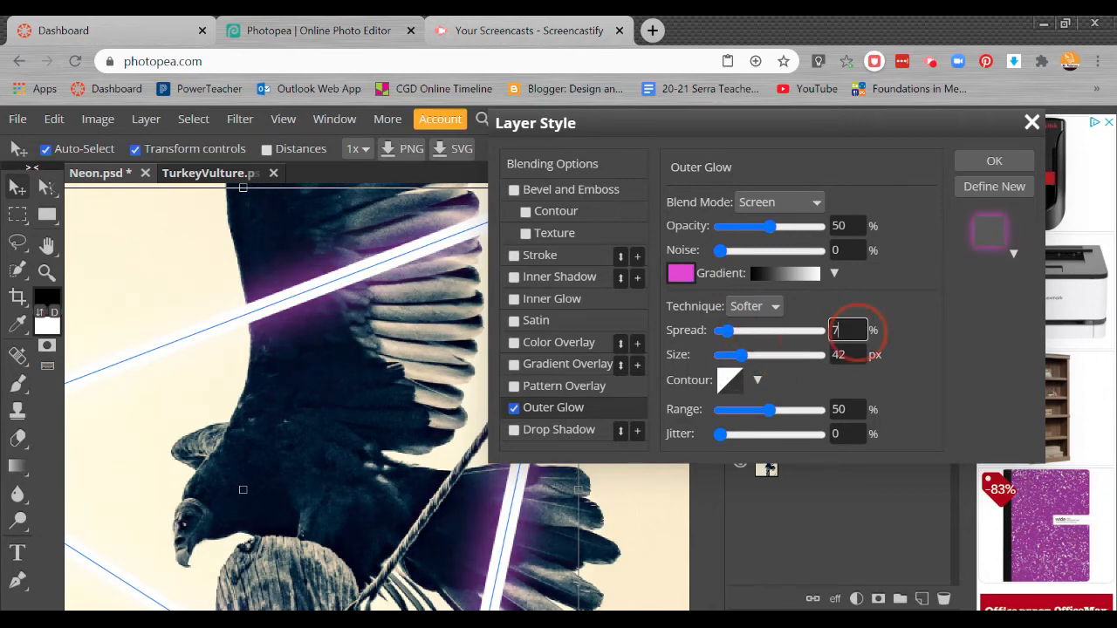
{"action": "type", "text": "6"}
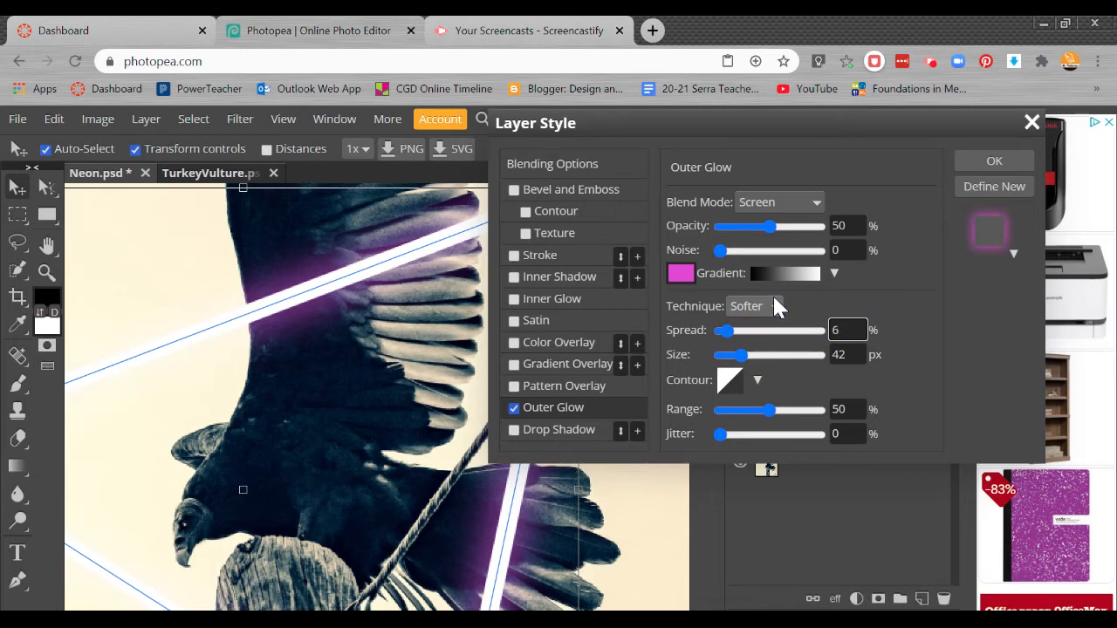
{"action": "key", "text": "Tab"}
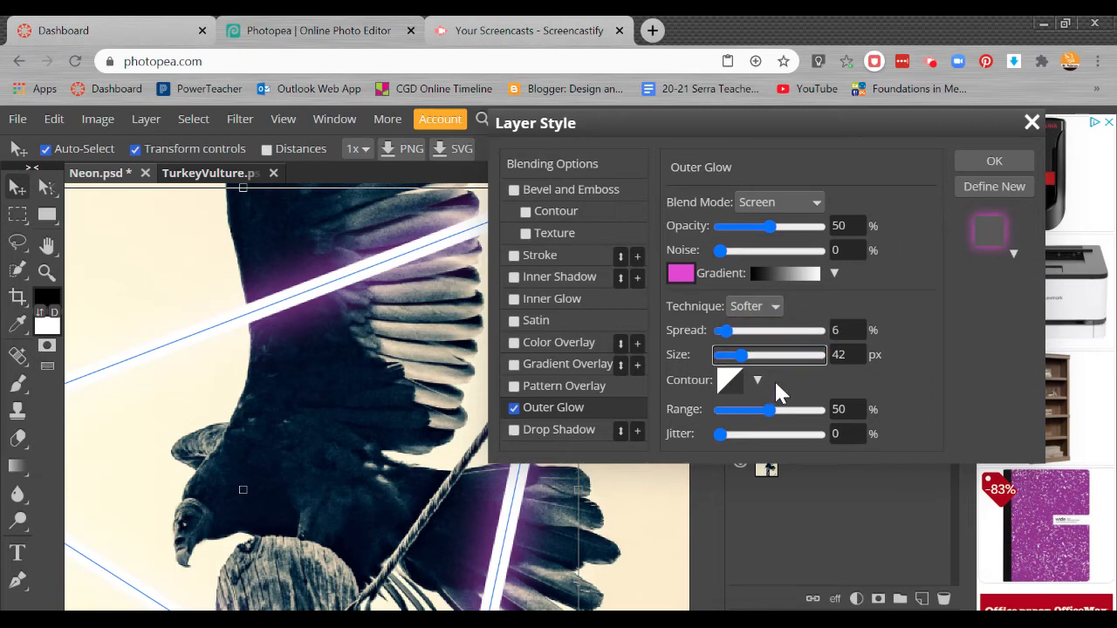
{"action": "key", "text": "Tab"}
{"action": "type", "text": "50"}
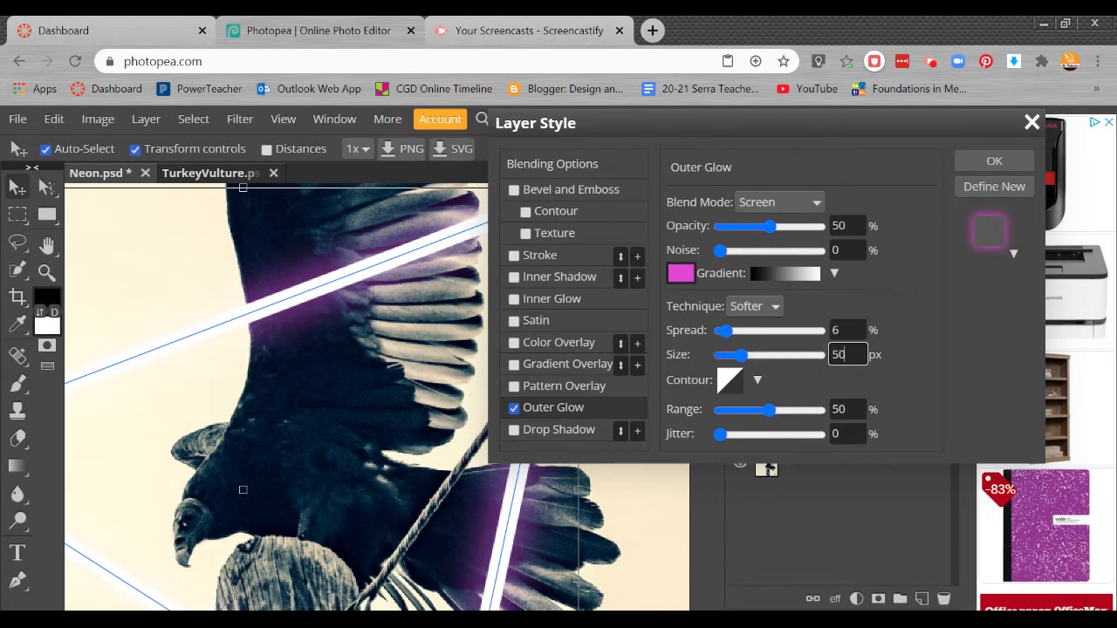
{"action": "left_click", "coordinate": [847, 226]}
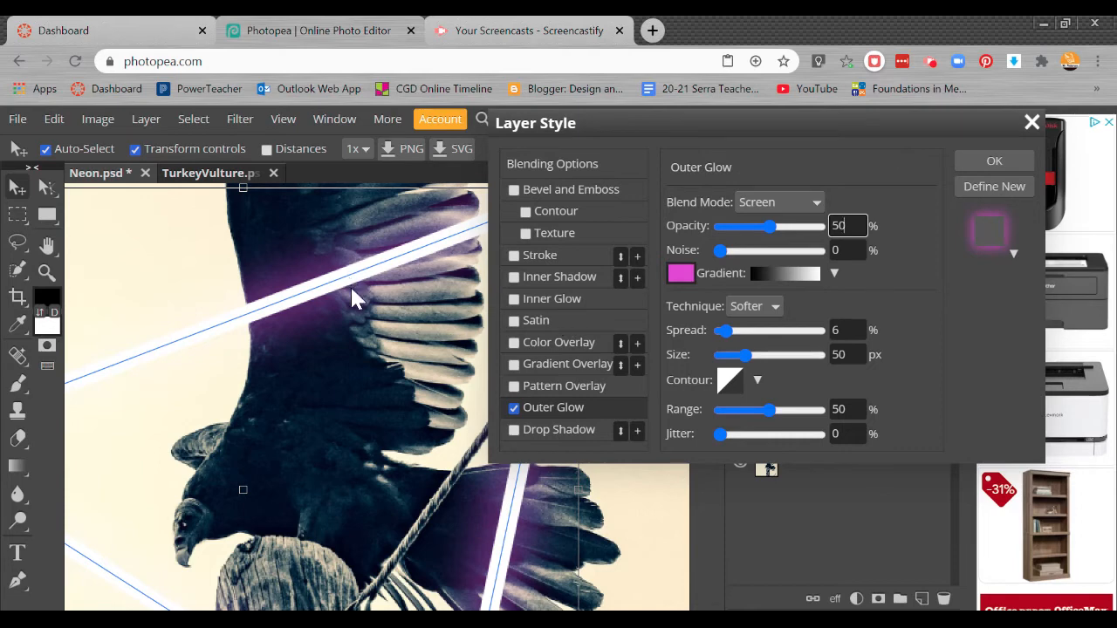
Enable an Inner Glow on the neon line with pale yellow colour fcfca3 and the Multiply blend mode
{"action": "left_click", "coordinate": [555, 301]}
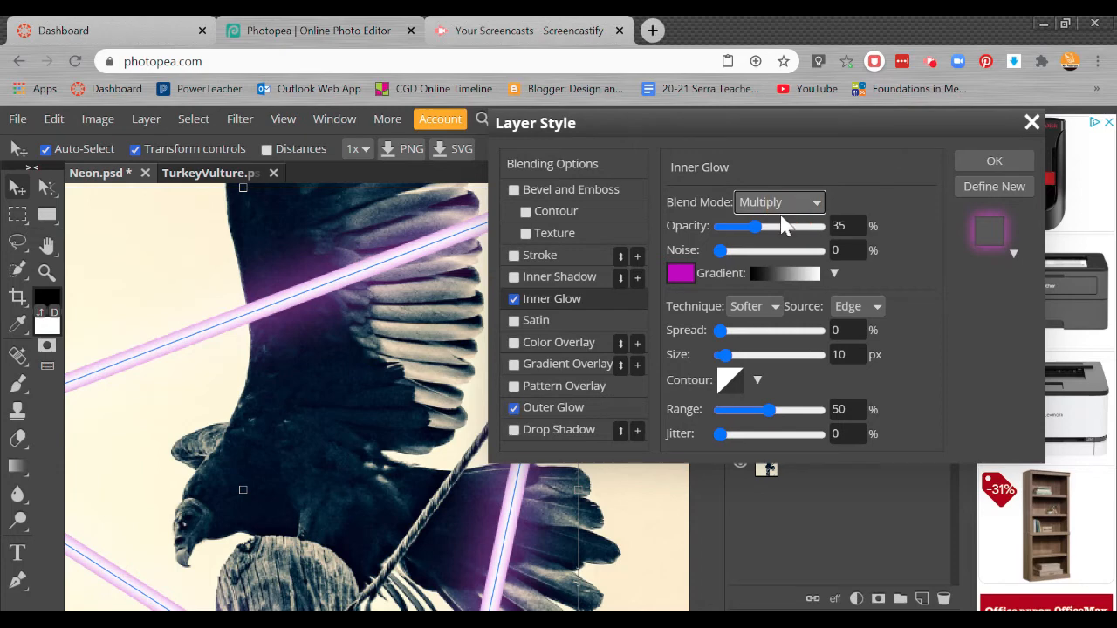
{"action": "left_click", "coordinate": [713, 306]}
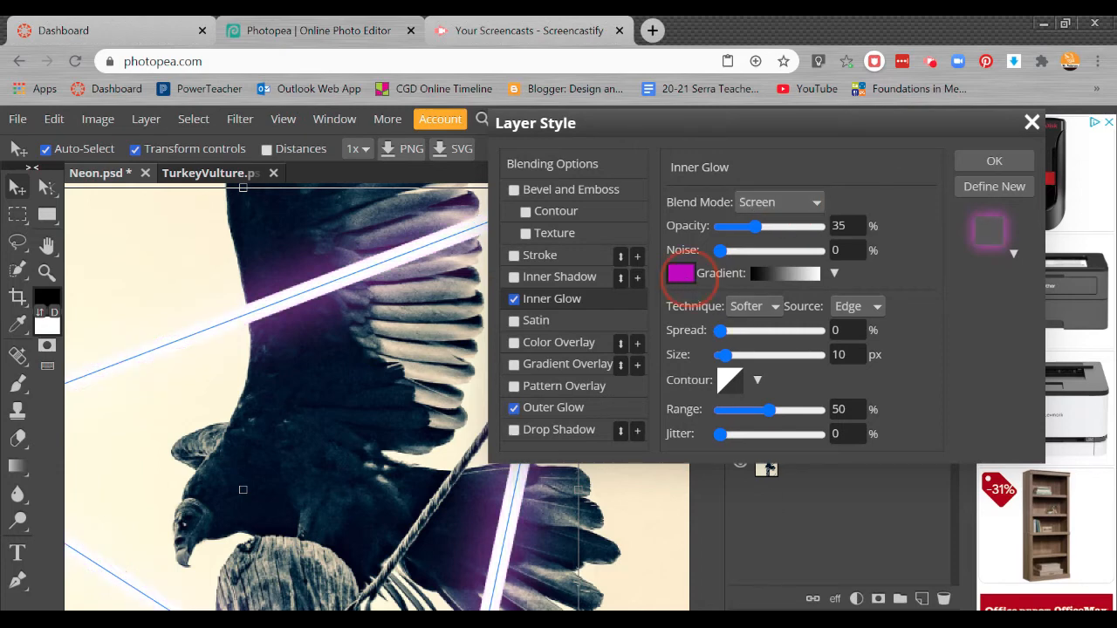
{"action": "left_click", "coordinate": [681, 273]}
{"action": "left_click", "coordinate": [760, 378]}
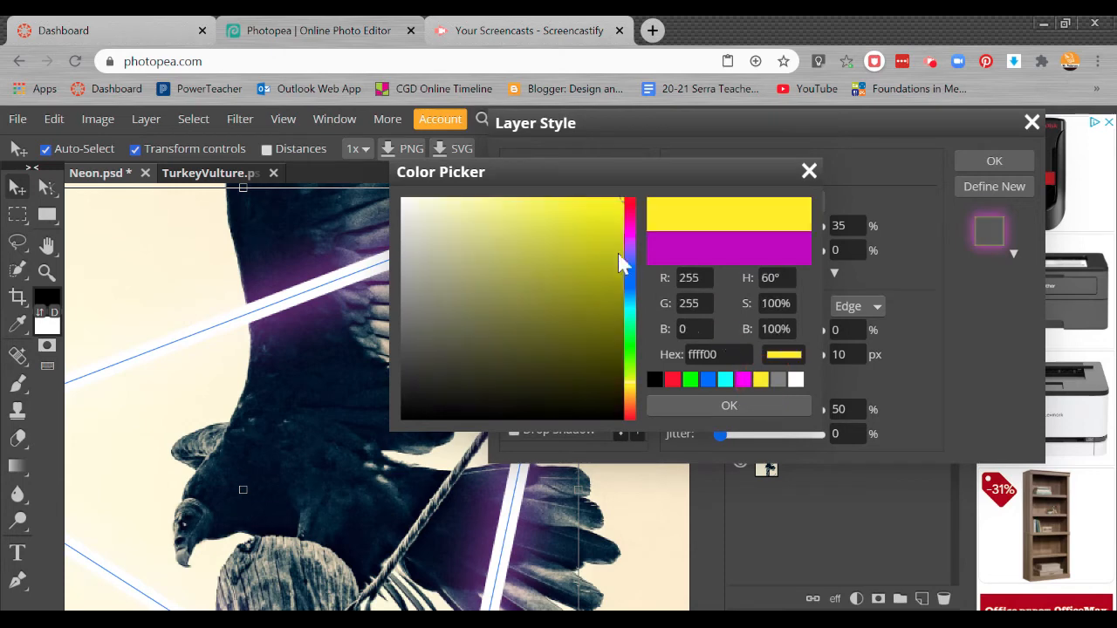
{"action": "left_click", "coordinate": [573, 217]}
{"action": "left_click_drag", "start_coordinate": [478, 213], "coordinate": [480, 200]}
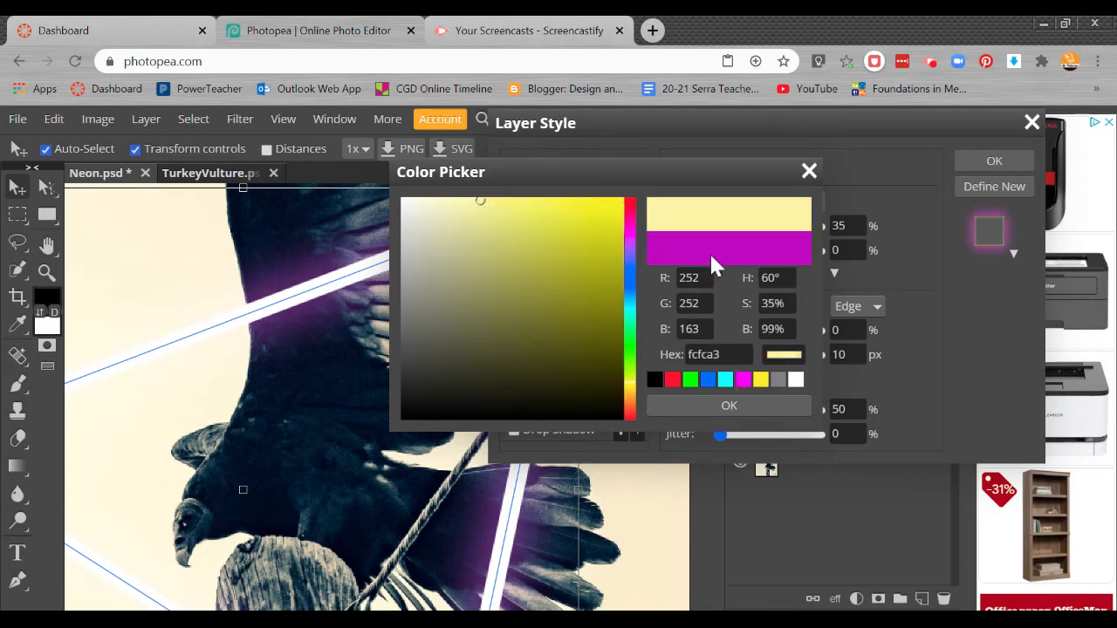
{"action": "left_click", "coordinate": [731, 406]}
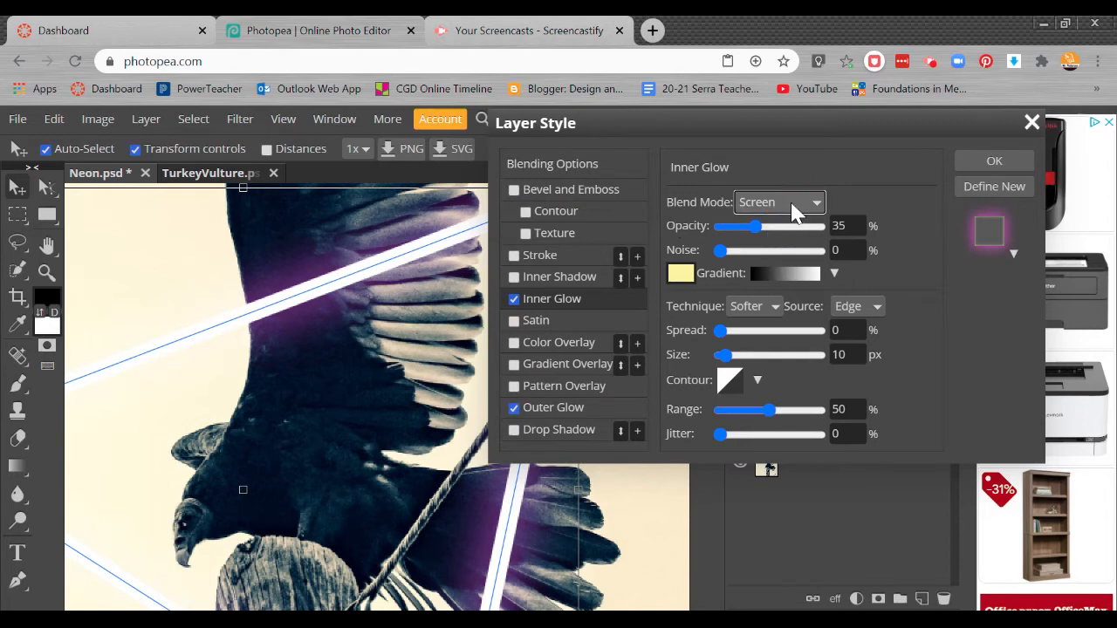
{"action": "left_click", "coordinate": [776, 349]}
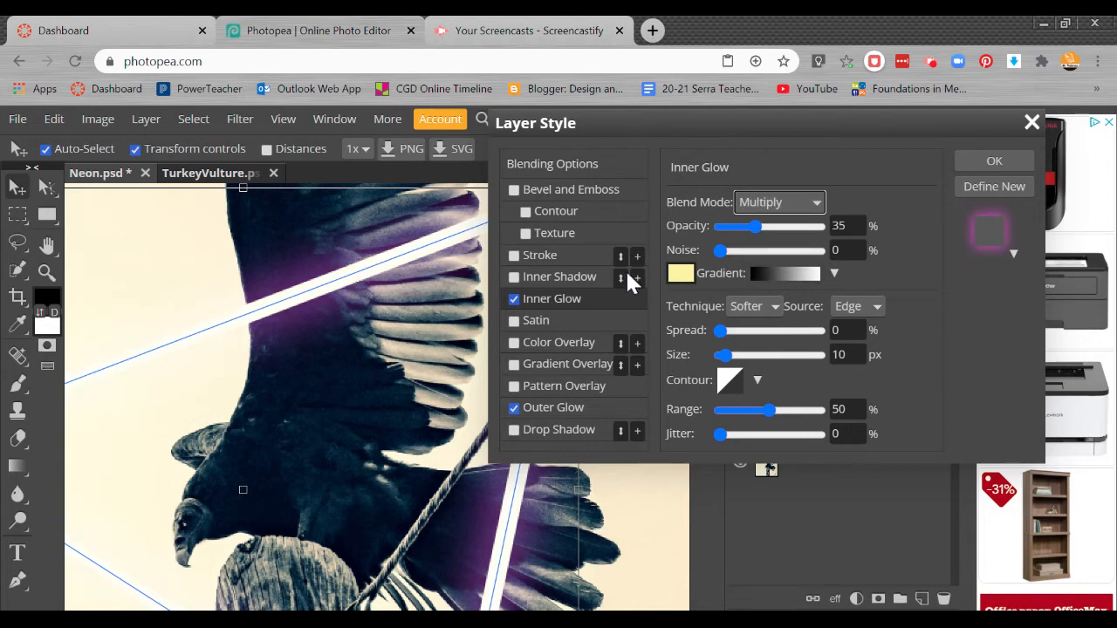
Change the inner glow's colour from the pale yellow to the magenta d322b1
{"action": "left_click", "coordinate": [678, 273]}
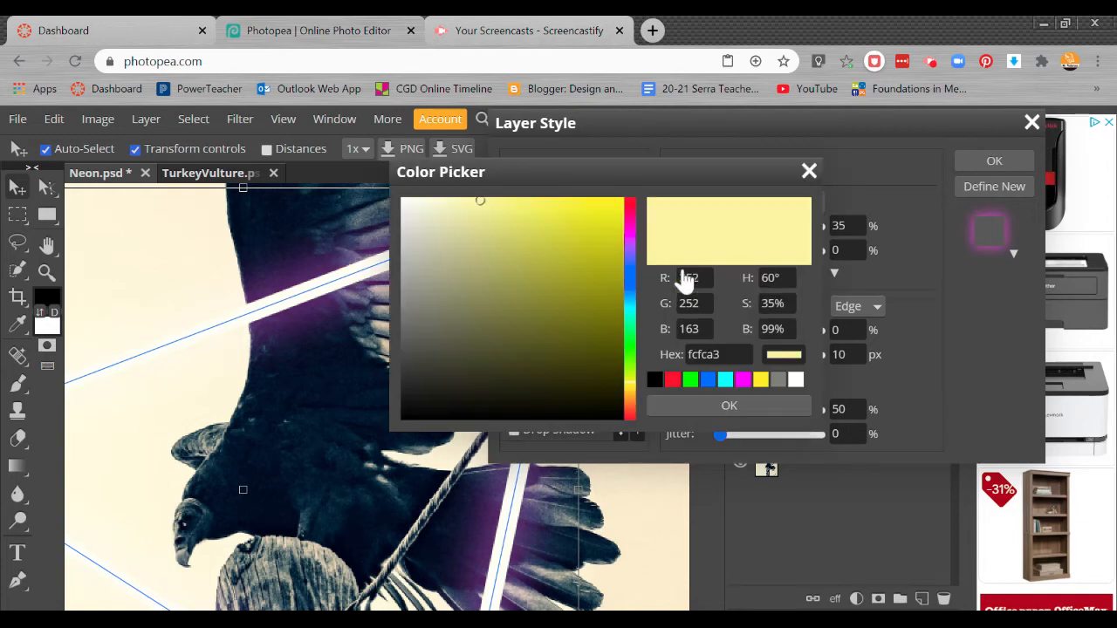
{"action": "left_click", "coordinate": [631, 229]}
{"action": "left_click", "coordinate": [587, 228]}
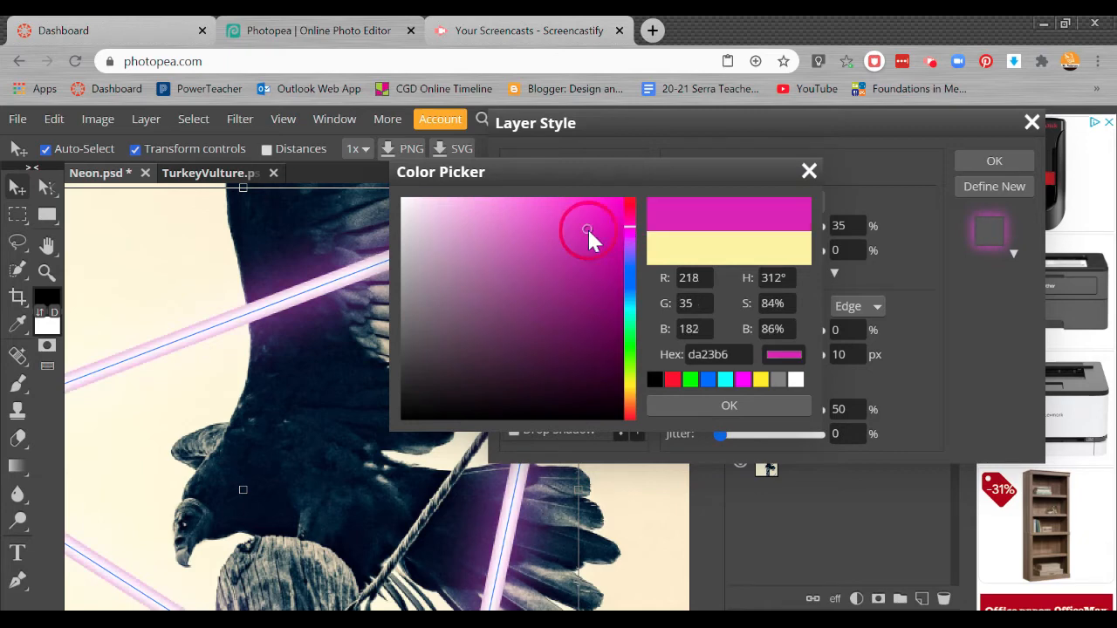
{"action": "left_click", "coordinate": [583, 260]}
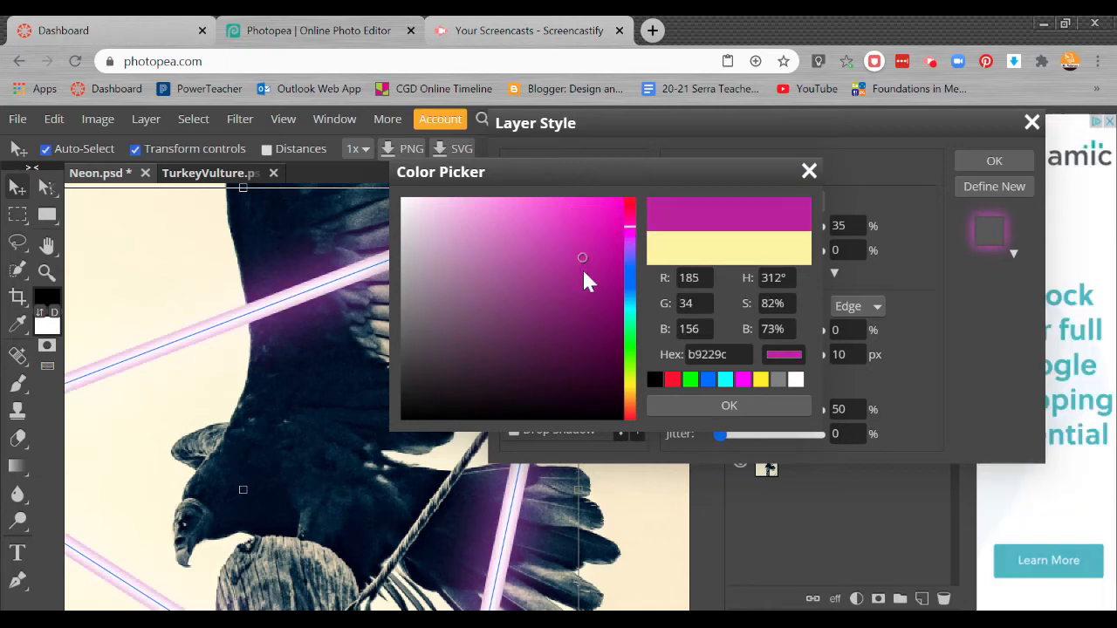
{"action": "left_click", "coordinate": [582, 273]}
{"action": "left_click_drag", "start_coordinate": [580, 269], "coordinate": [587, 232]}
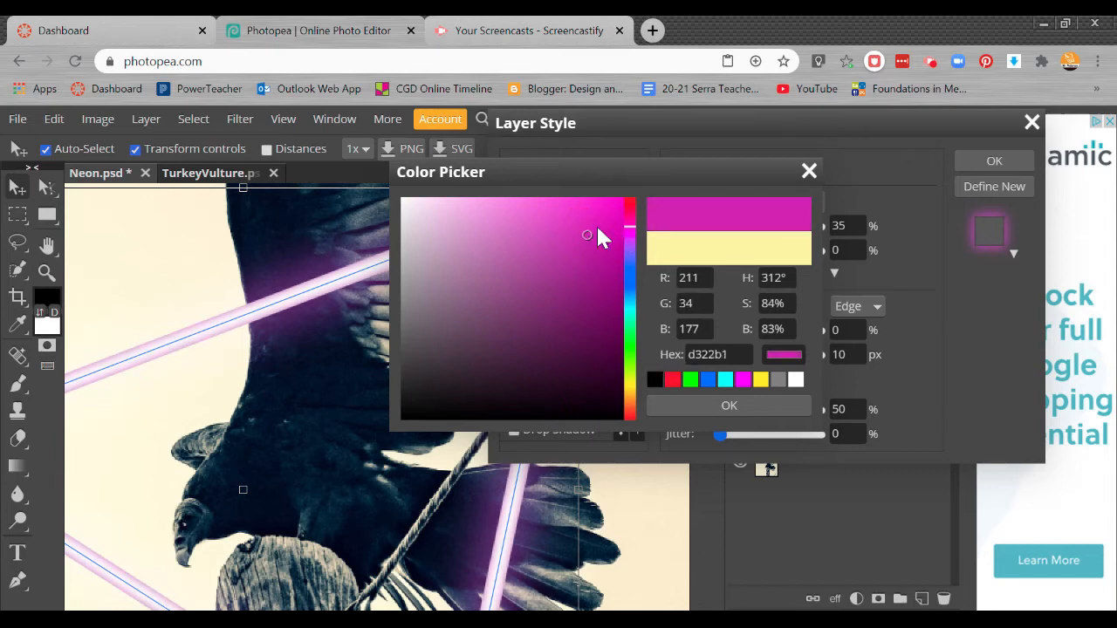
{"action": "left_click", "coordinate": [769, 414]}
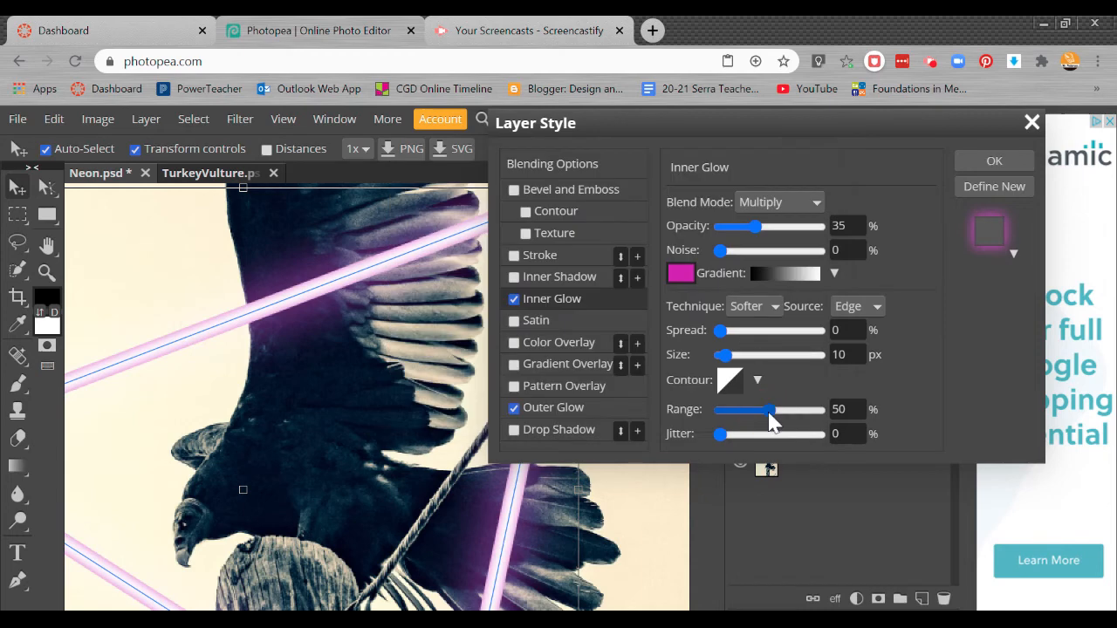
Try an inner glow opacity of 48% and return it to 35%
{"action": "mouse_move", "coordinate": [756, 226]}
{"action": "left_mouse_down"}
{"action": "mouse_move", "coordinate": [790, 228]}
{"action": "mouse_move", "coordinate": [738, 230]}
{"action": "mouse_move", "coordinate": [805, 229]}
{"action": "mouse_move", "coordinate": [769, 225]}
{"action": "left_mouse_up"}
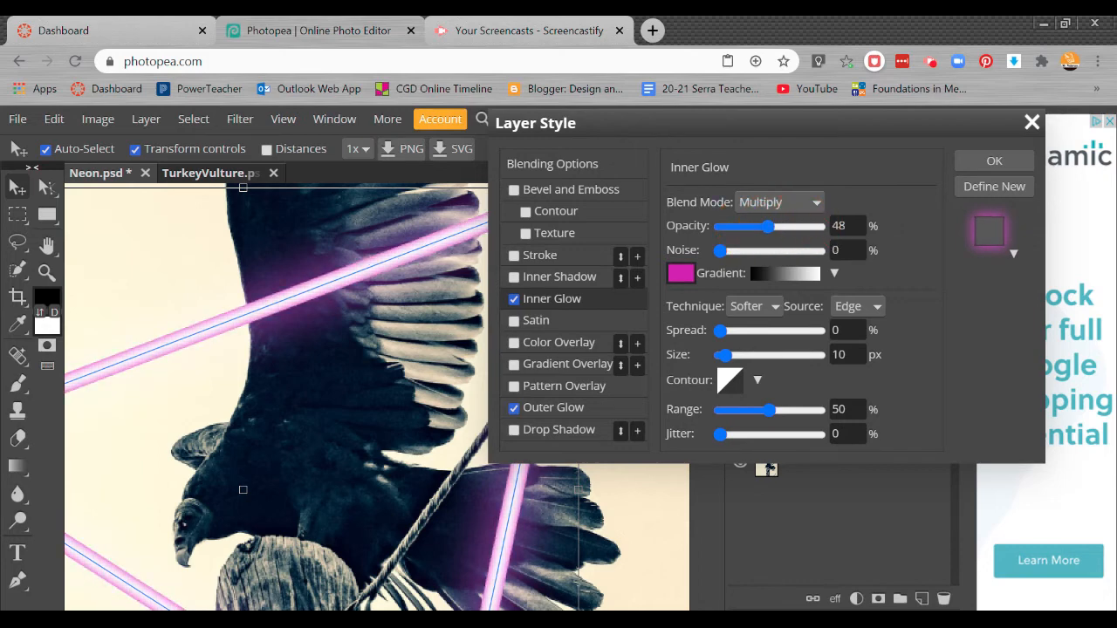
{"action": "left_click", "coordinate": [840, 225]}
{"action": "type", "text": "35"}
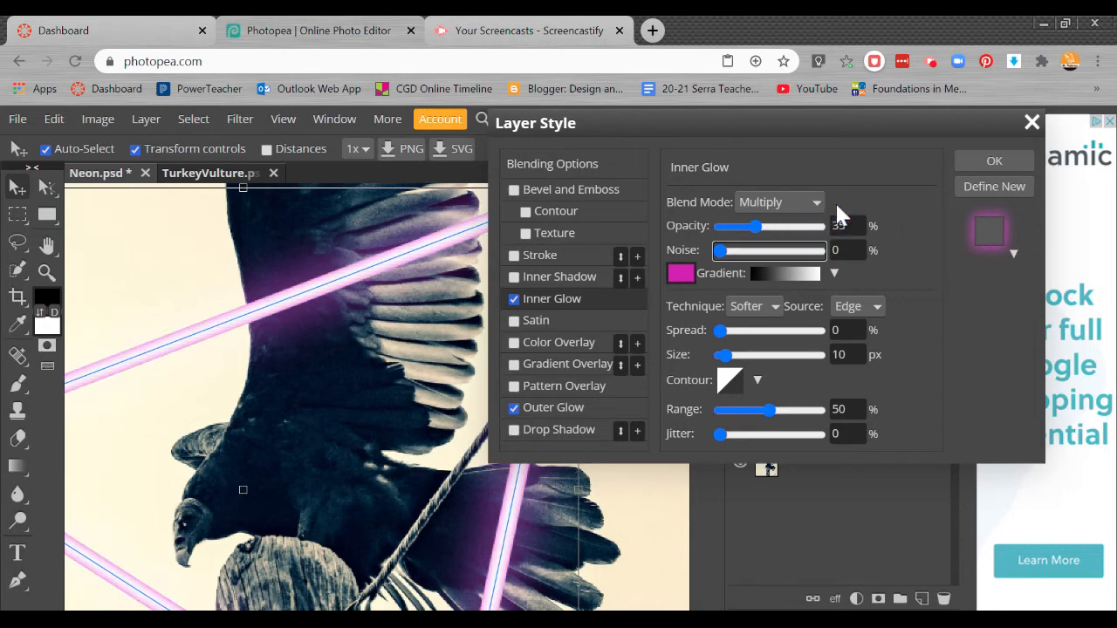
{"action": "key", "text": "Tab"}
{"action": "key", "text": "Tab"}
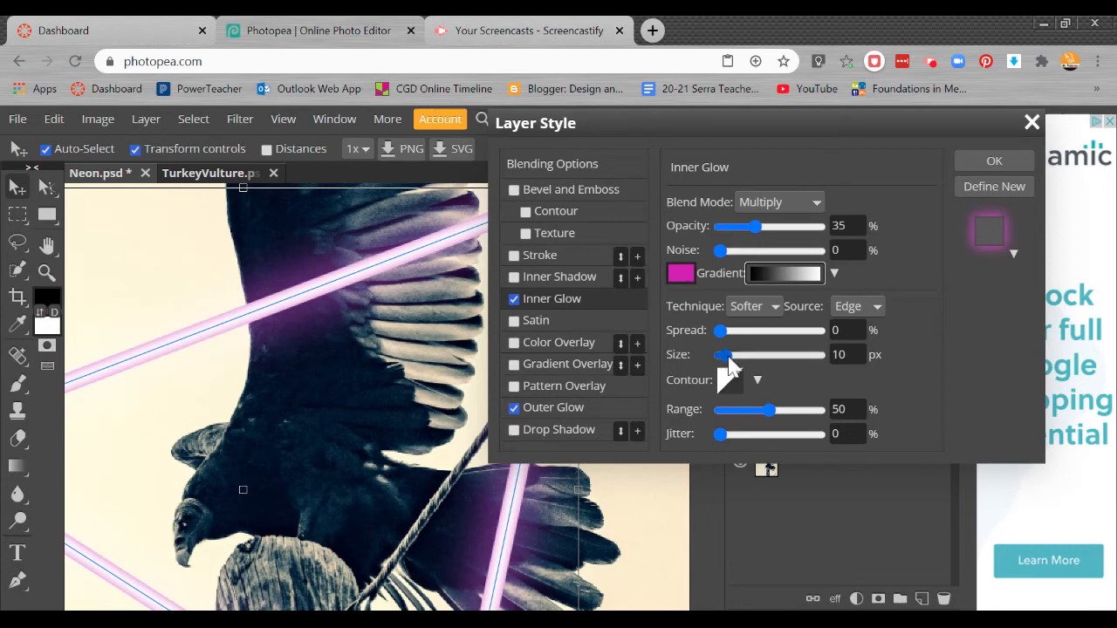
Set the inner glow's size to 9 px and apply the layer style to the neon line
{"action": "mouse_move", "coordinate": [726, 356]}
{"action": "left_mouse_down"}
{"action": "mouse_move", "coordinate": [737, 358]}
{"action": "mouse_move", "coordinate": [728, 370]}
{"action": "mouse_move", "coordinate": [730, 358]}
{"action": "mouse_move", "coordinate": [740, 363]}
{"action": "mouse_move", "coordinate": [724, 369]}
{"action": "mouse_move", "coordinate": [720, 358]}
{"action": "left_mouse_up"}
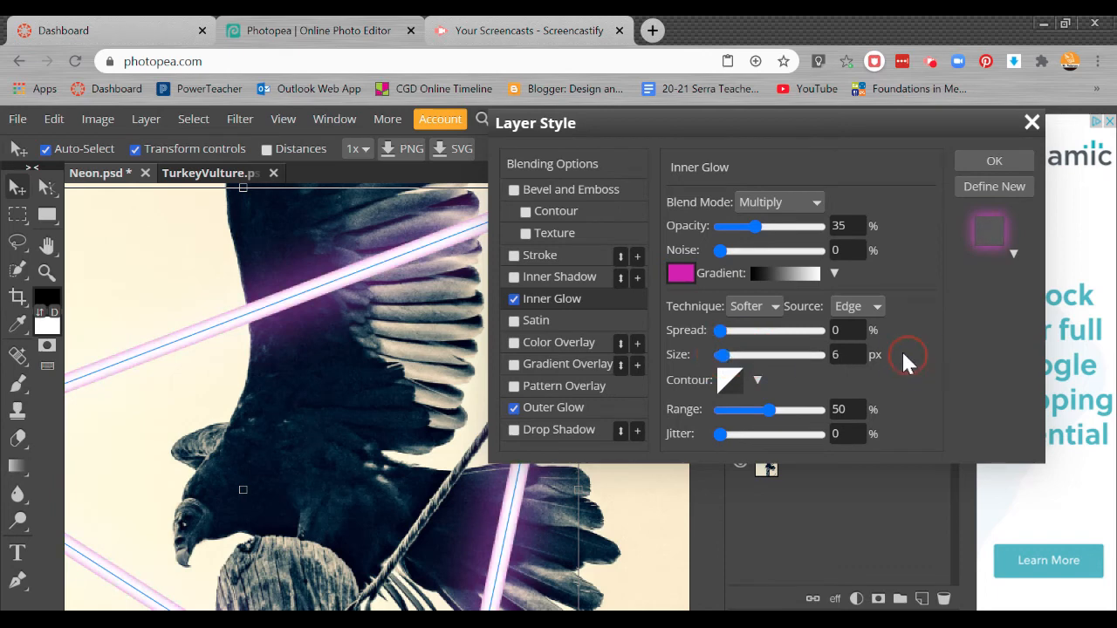
{"action": "double_click", "coordinate": [842, 355]}
{"action": "left_click", "coordinate": [846, 330]}
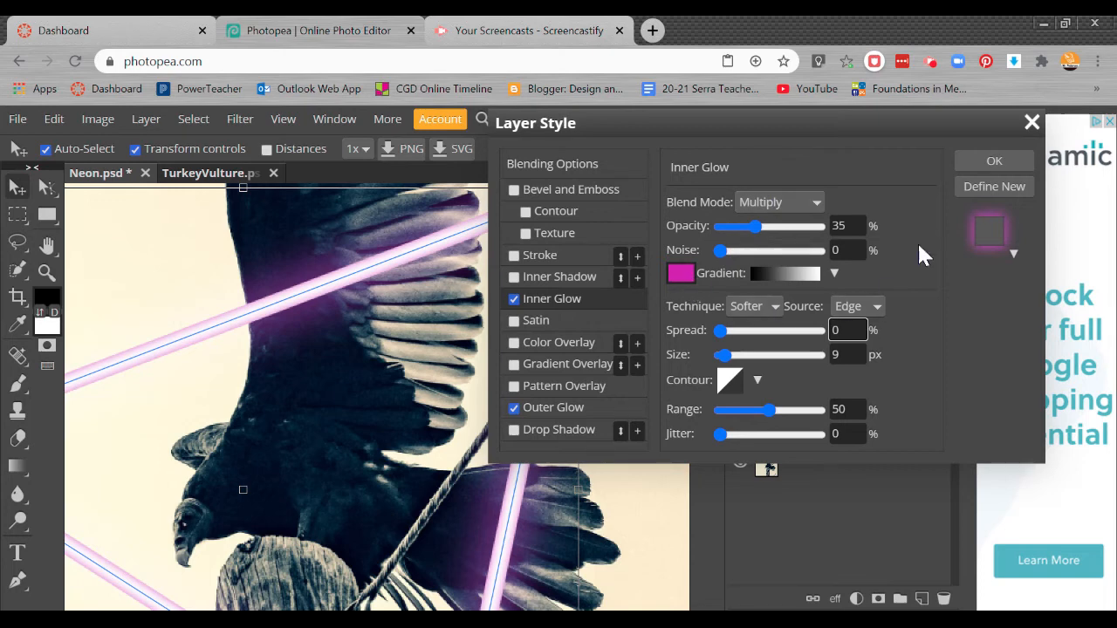
{"action": "left_click", "coordinate": [979, 163]}
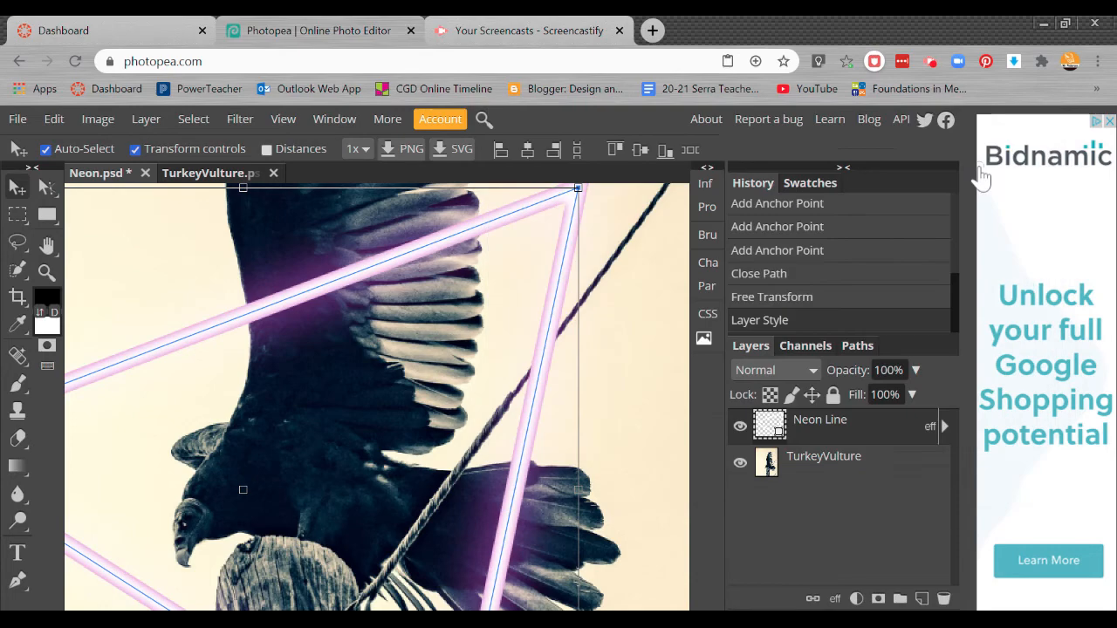
Select the TurkeyVulture layer and examine where the neon line crosses the bird's tail and the rope
{"action": "left_click", "coordinate": [879, 474]}
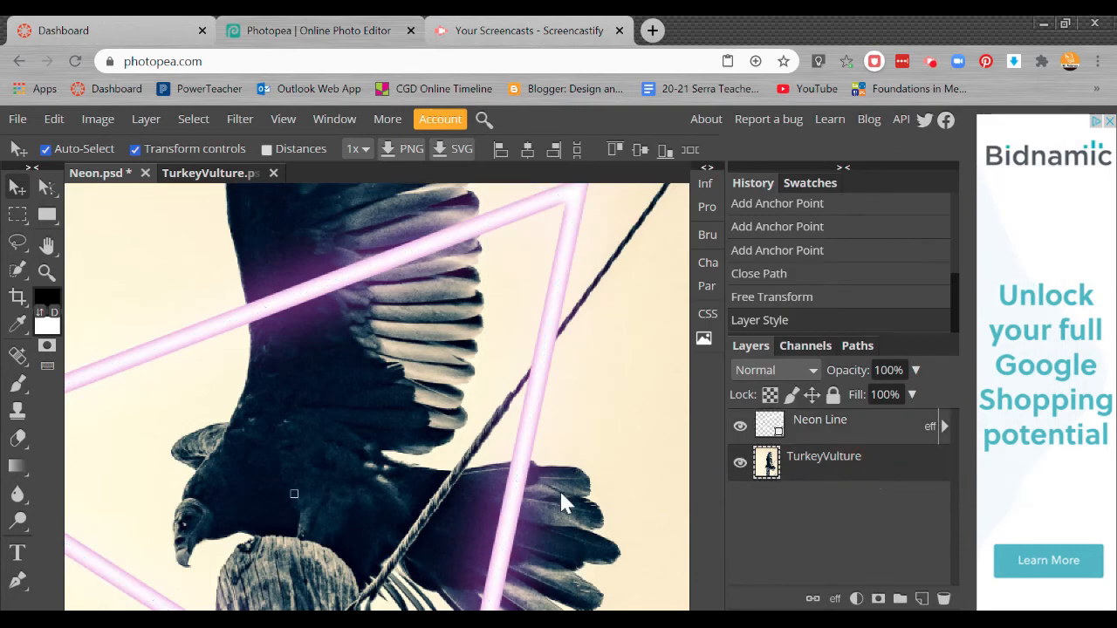
{"action": "scroll", "coordinate": [556, 487], "scroll_direction": "up", "scroll_amount": 2}
{"action": "left_click_drag", "start_coordinate": [458, 372], "coordinate": [548, 532]}
{"action": "left_click_drag", "start_coordinate": [577, 568], "coordinate": [399, 287]}
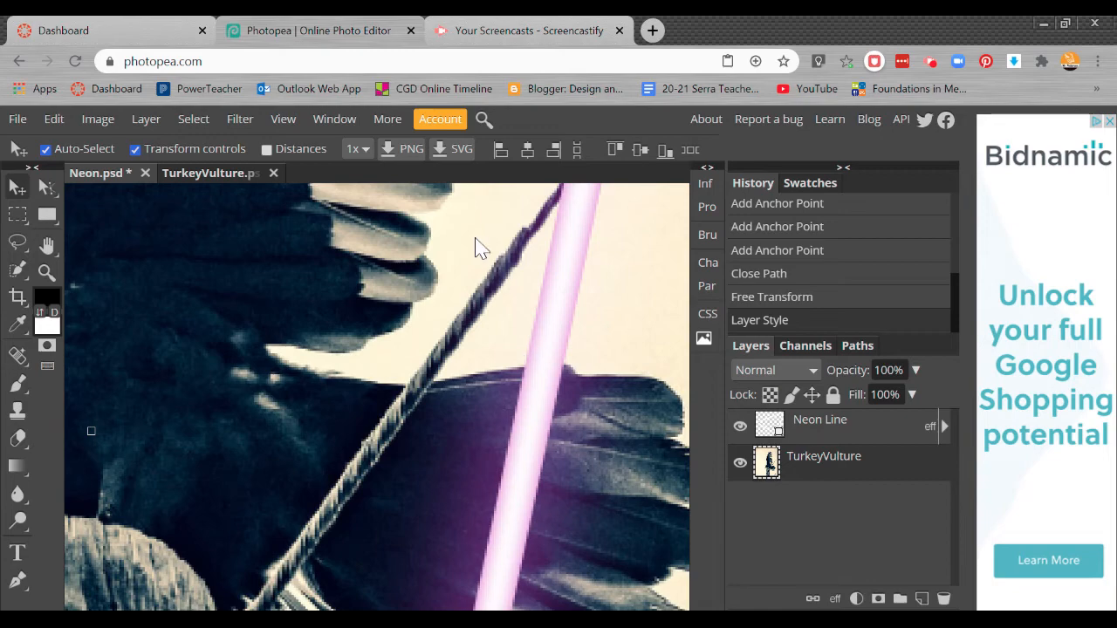
{"action": "scroll", "coordinate": [476, 247], "scroll_direction": "down", "scroll_amount": 5}
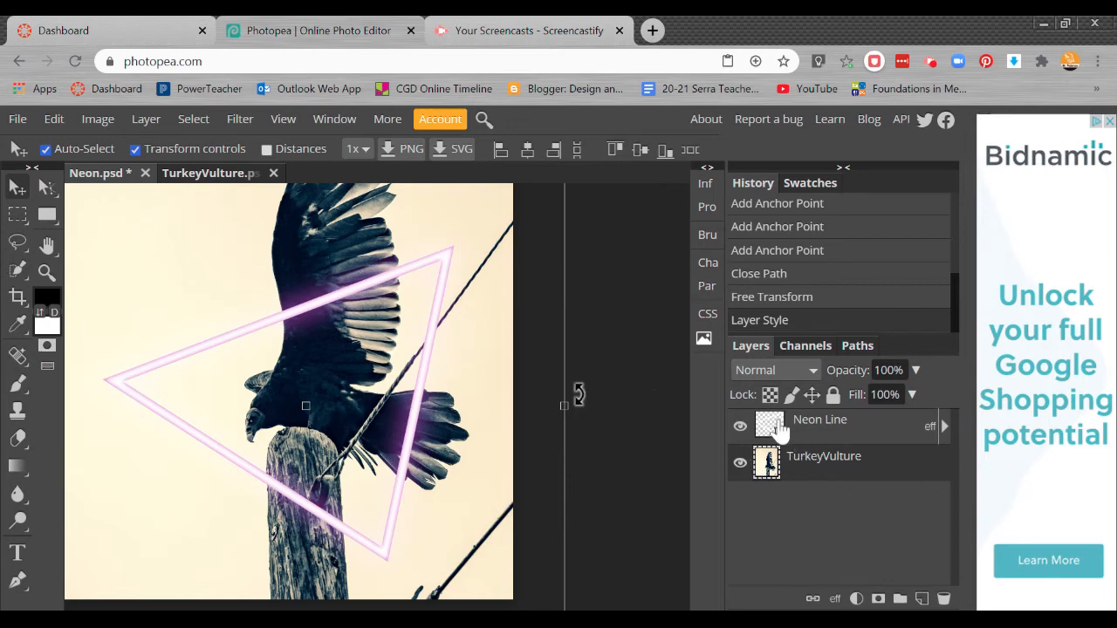
Hide the Neon Line layer and select the vulture and wooden post on the photo layer with Quick Selection
{"action": "left_click", "coordinate": [740, 426]}
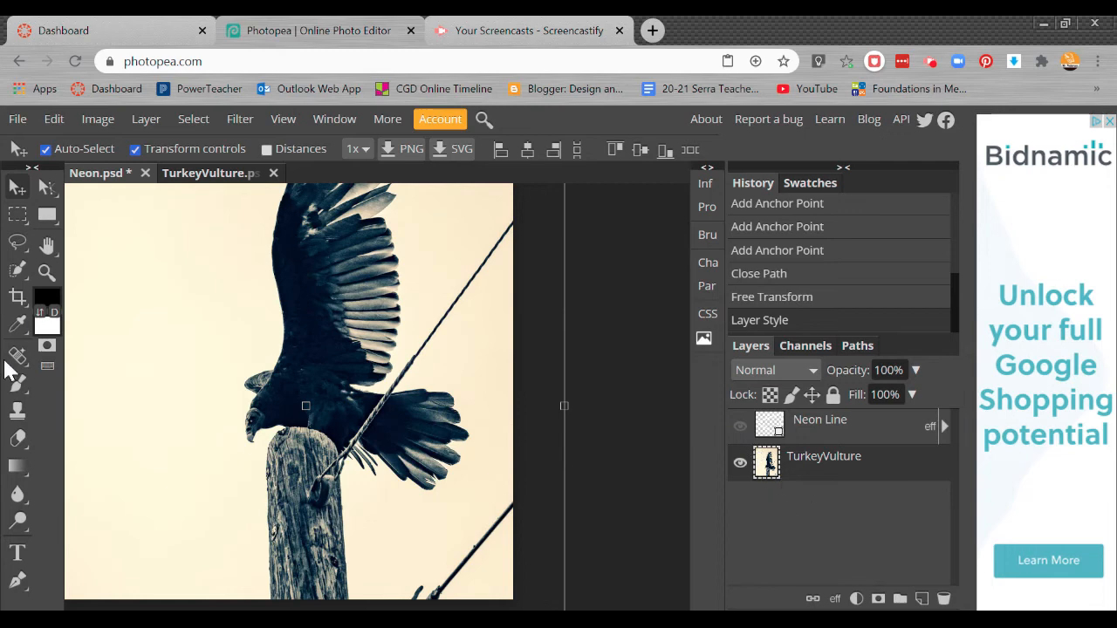
{"action": "left_click", "coordinate": [18, 271]}
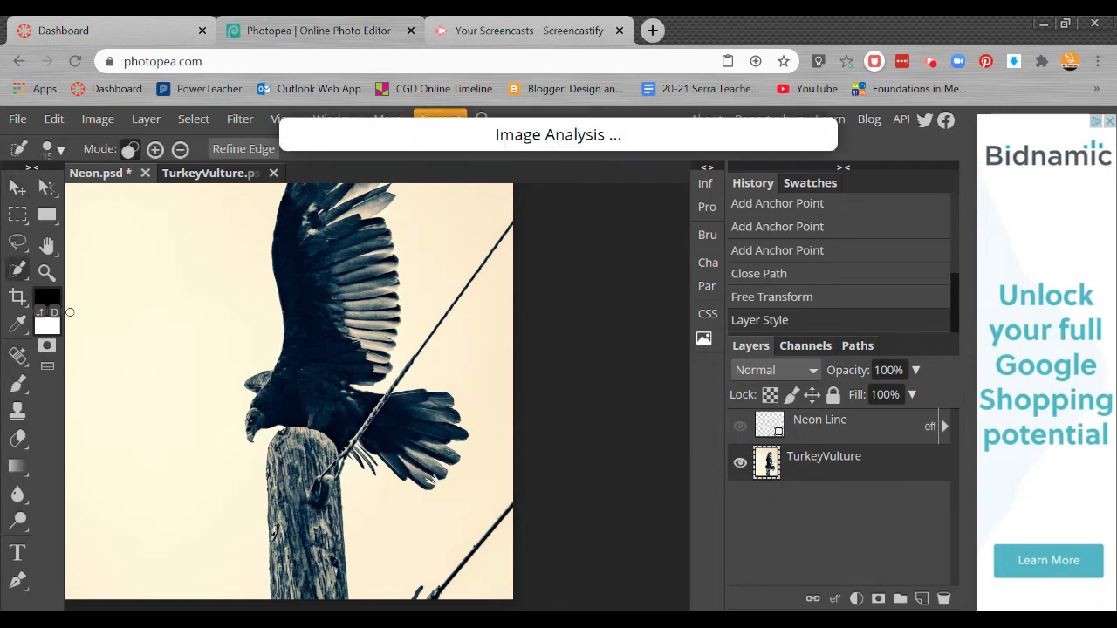
{"action": "scroll", "coordinate": [194, 408], "scroll_direction": "up", "scroll_amount": 4}
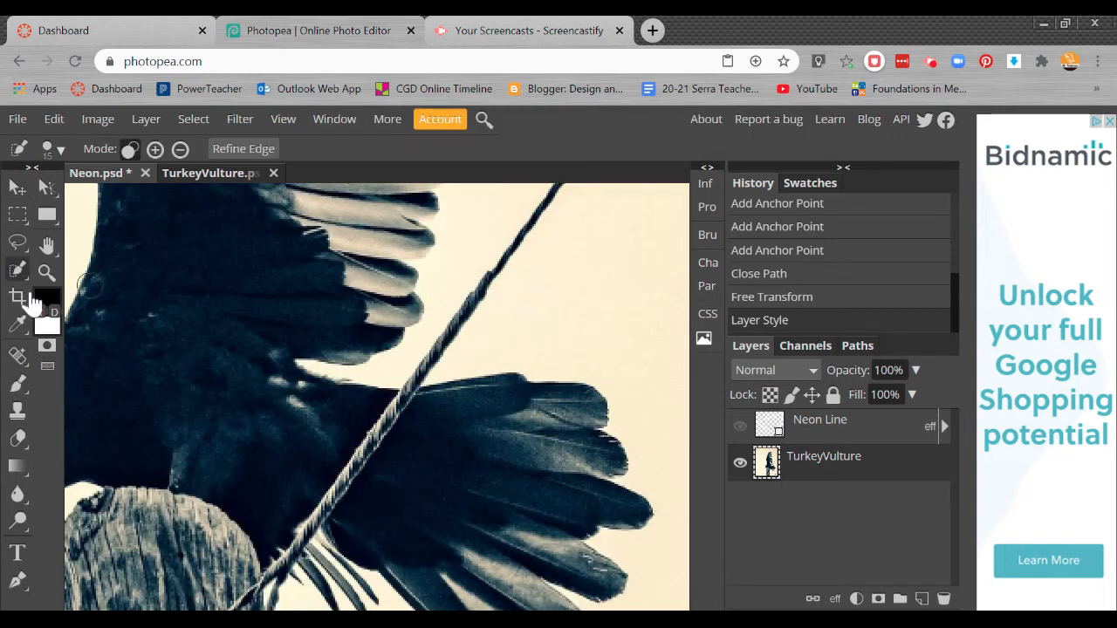
{"action": "right_click", "coordinate": [23, 272]}
{"action": "left_click", "coordinate": [107, 302]}
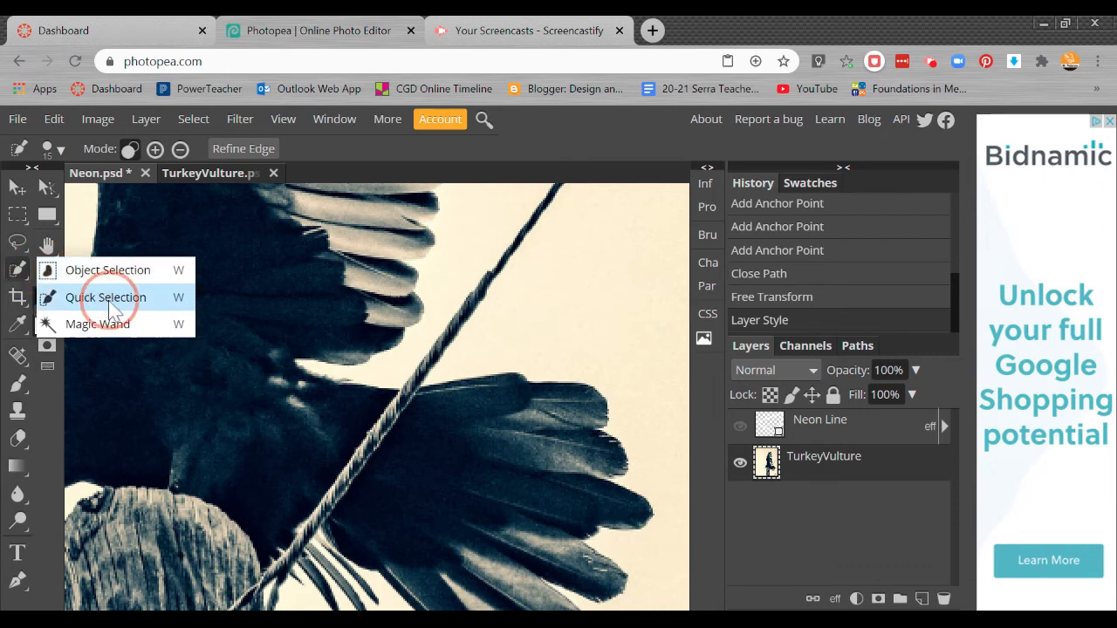
{"action": "left_click", "coordinate": [107, 299]}
{"action": "left_click_drag", "start_coordinate": [242, 427], "coordinate": [460, 218]}
{"action": "scroll", "coordinate": [460, 218], "scroll_direction": "down", "scroll_amount": 2}
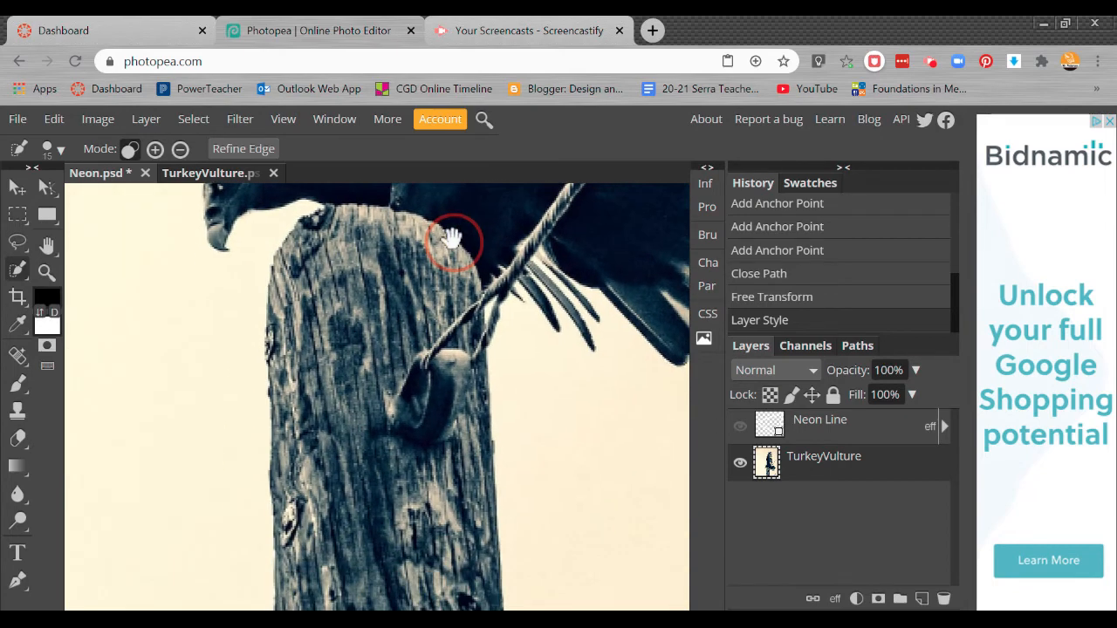
{"action": "left_click", "coordinate": [332, 257]}
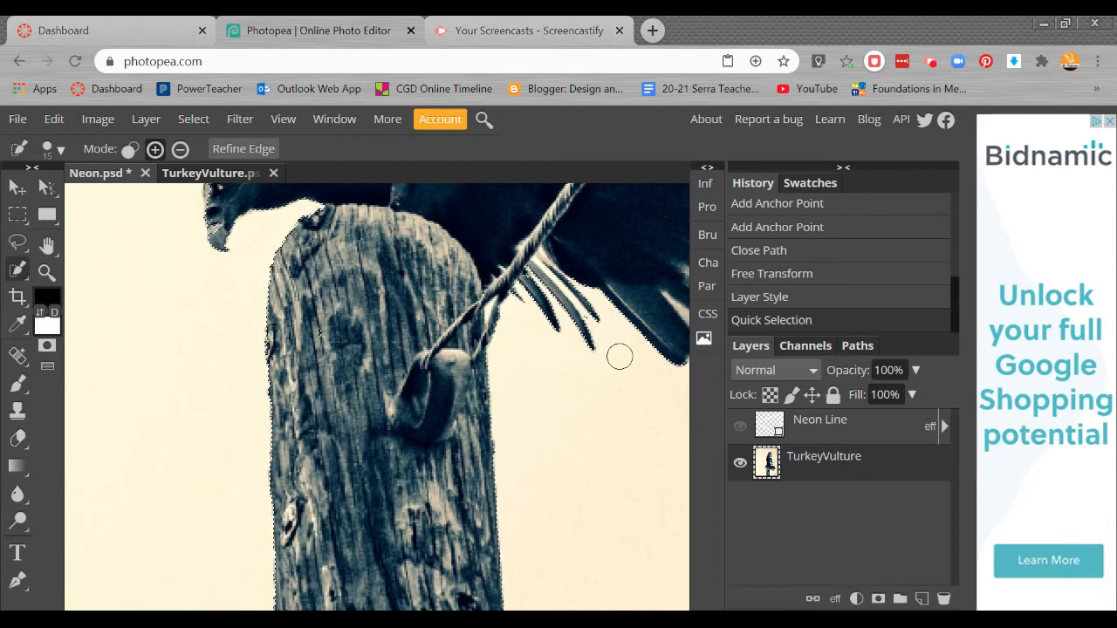
Redisplay the Neon Line layer and, with the selection cleared, add a raster mask to it
{"action": "left_click", "coordinate": [820, 427]}
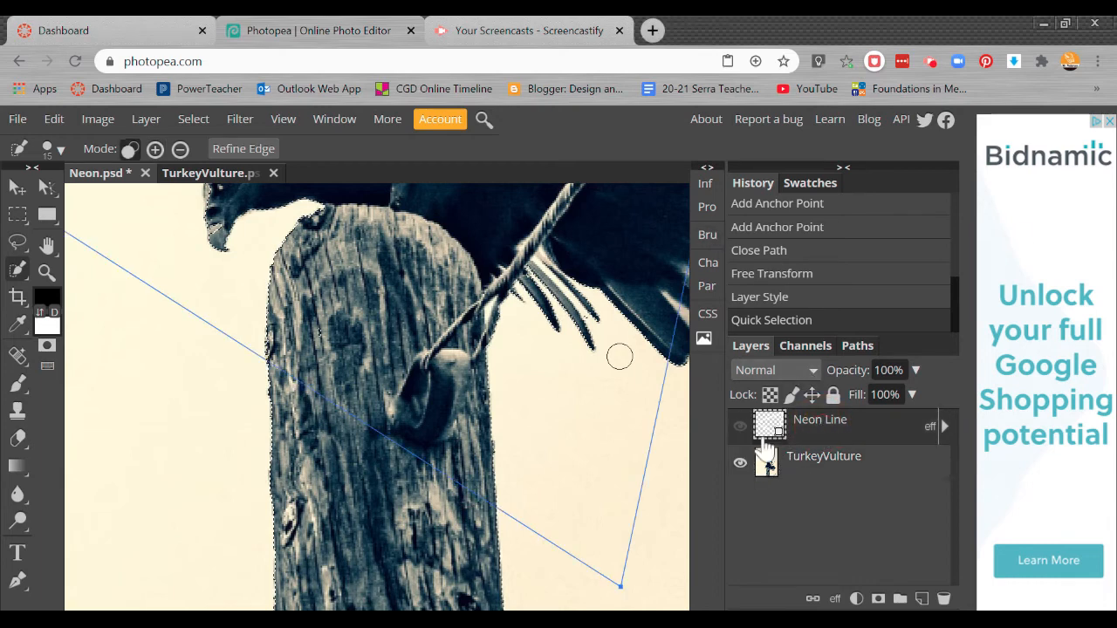
{"action": "left_click", "coordinate": [738, 429]}
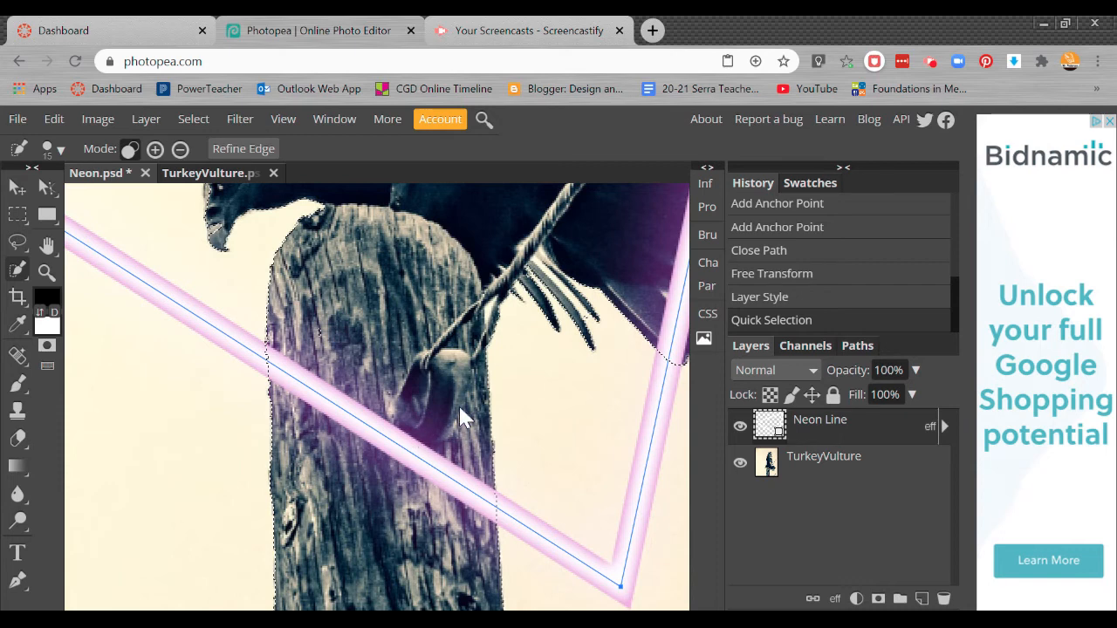
{"action": "key", "text": "ctrl+d"}
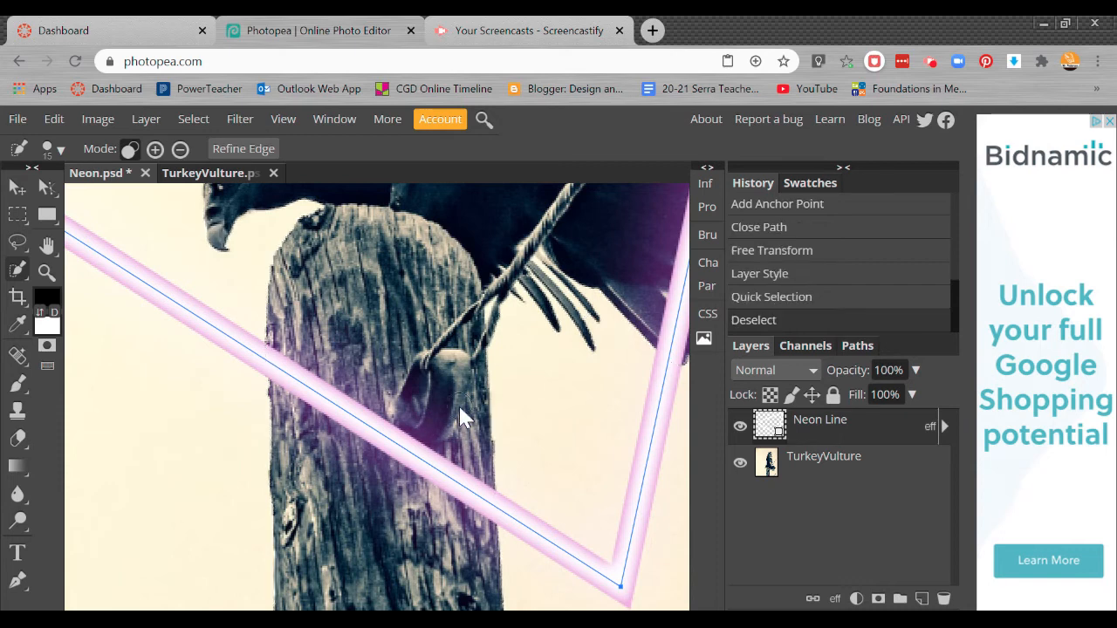
{"action": "left_click", "coordinate": [878, 600]}
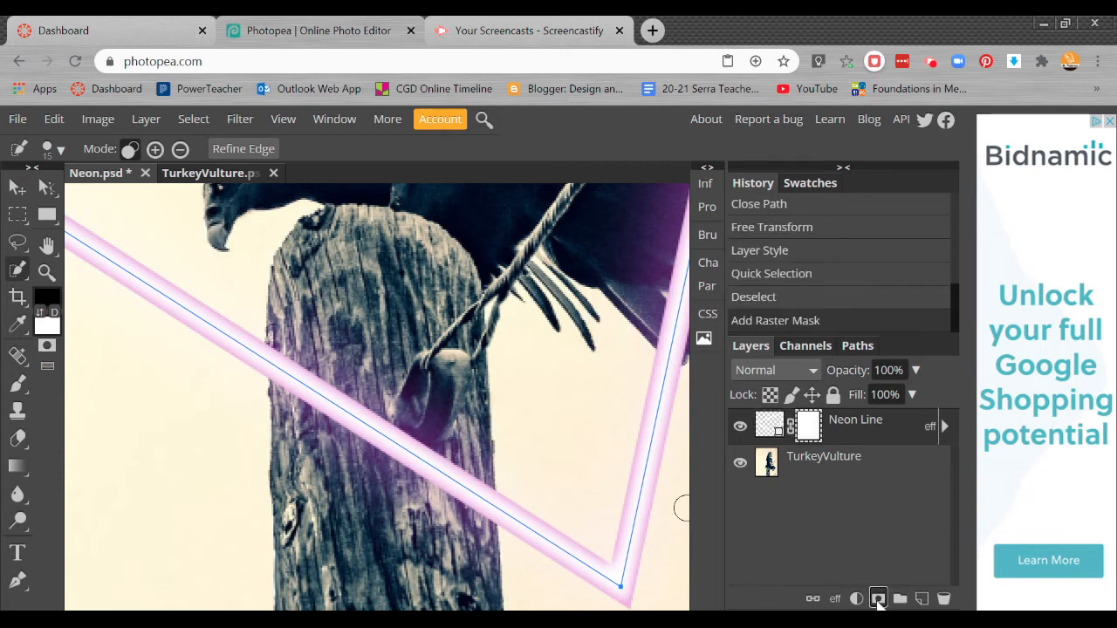
Select the vulture and wooden post on the TurkeyVulture layer using Quick Selection with brush size 25
{"action": "left_click", "coordinate": [831, 466]}
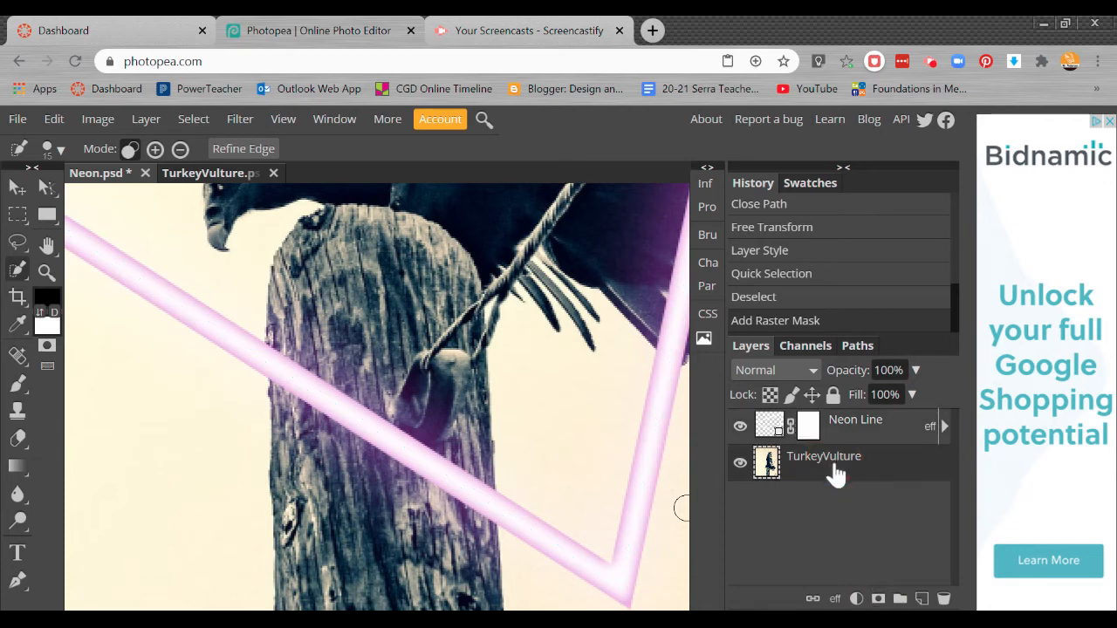
{"action": "left_click", "coordinate": [385, 342]}
{"action": "key", "text": "bracketright"}
{"action": "left_click", "coordinate": [391, 282]}
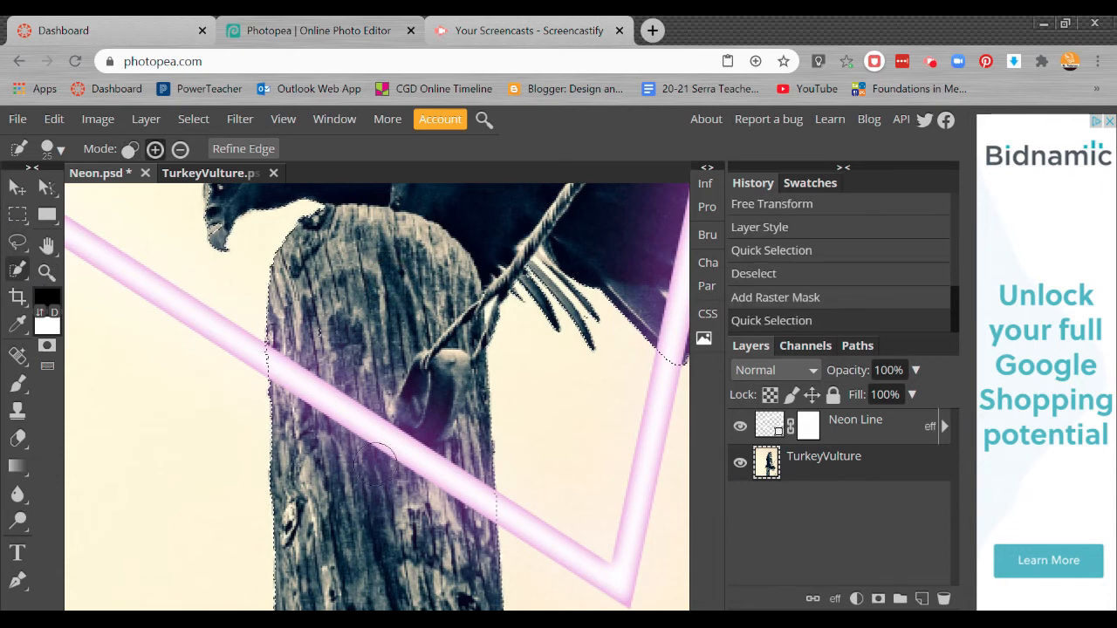
Paint black with the Brush tool on the Neon Line mask to hide the line where it crosses the wooden post
{"action": "left_click", "coordinate": [808, 427]}
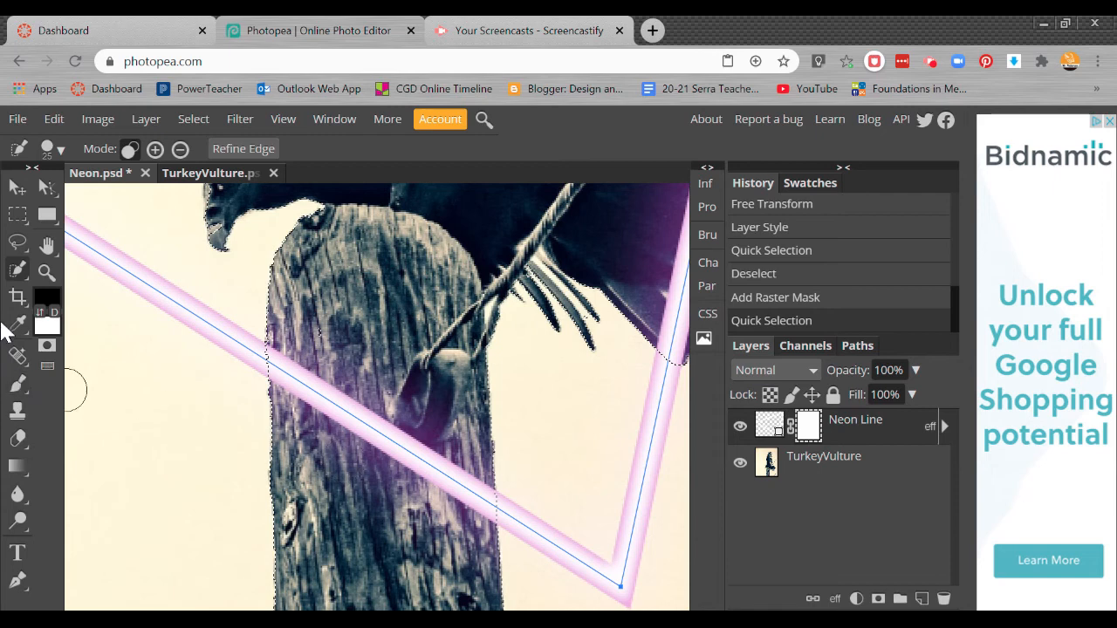
{"action": "left_click", "coordinate": [19, 384]}
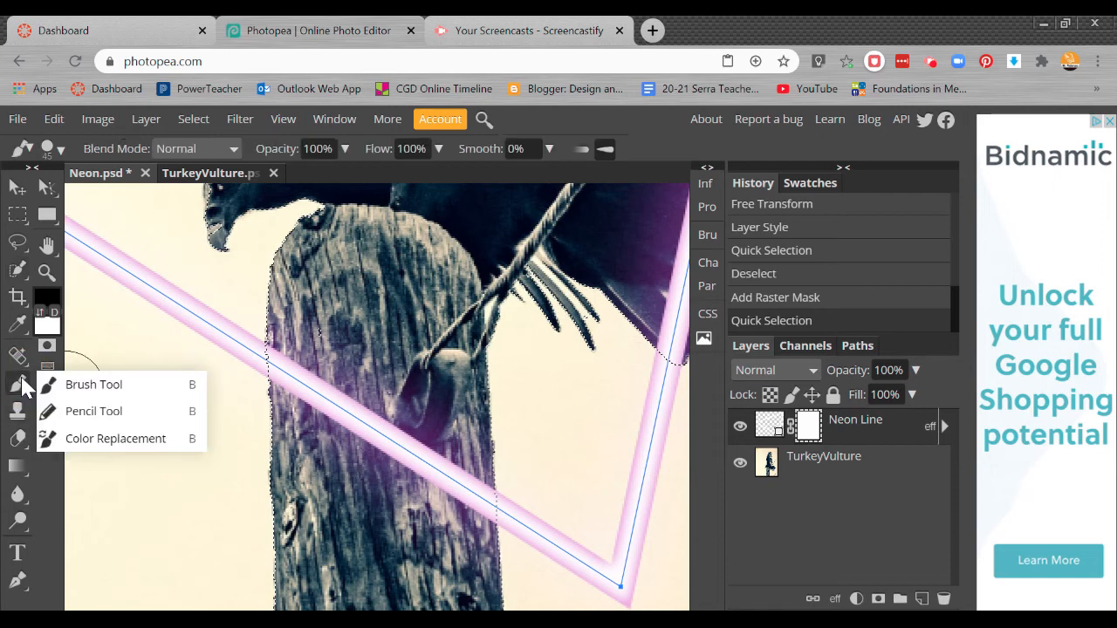
{"action": "left_click", "coordinate": [92, 384]}
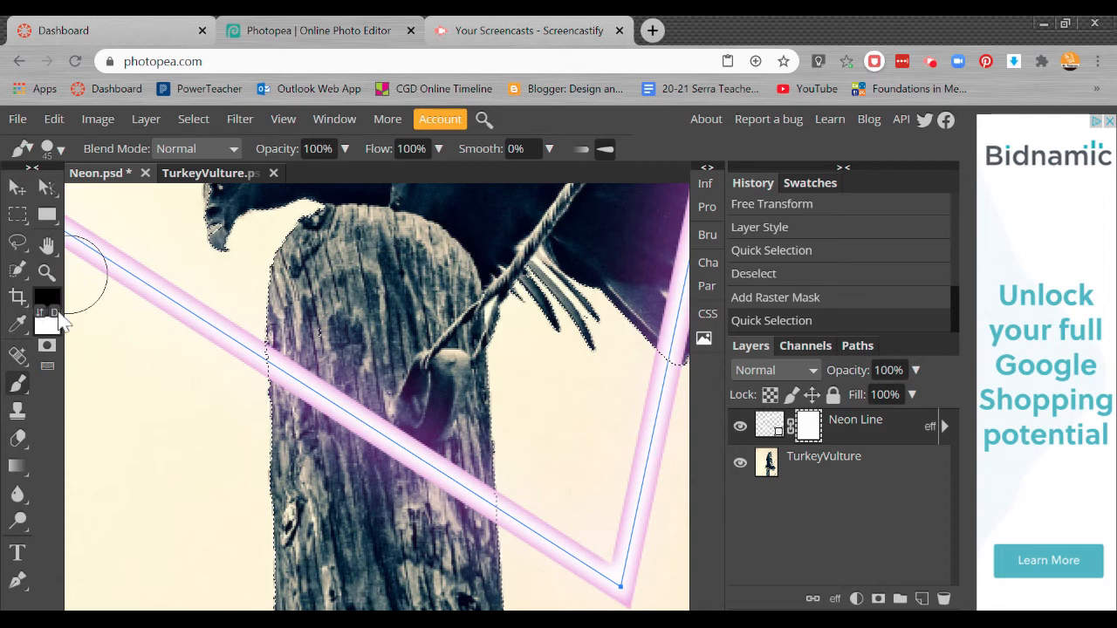
{"action": "left_click", "coordinate": [54, 313]}
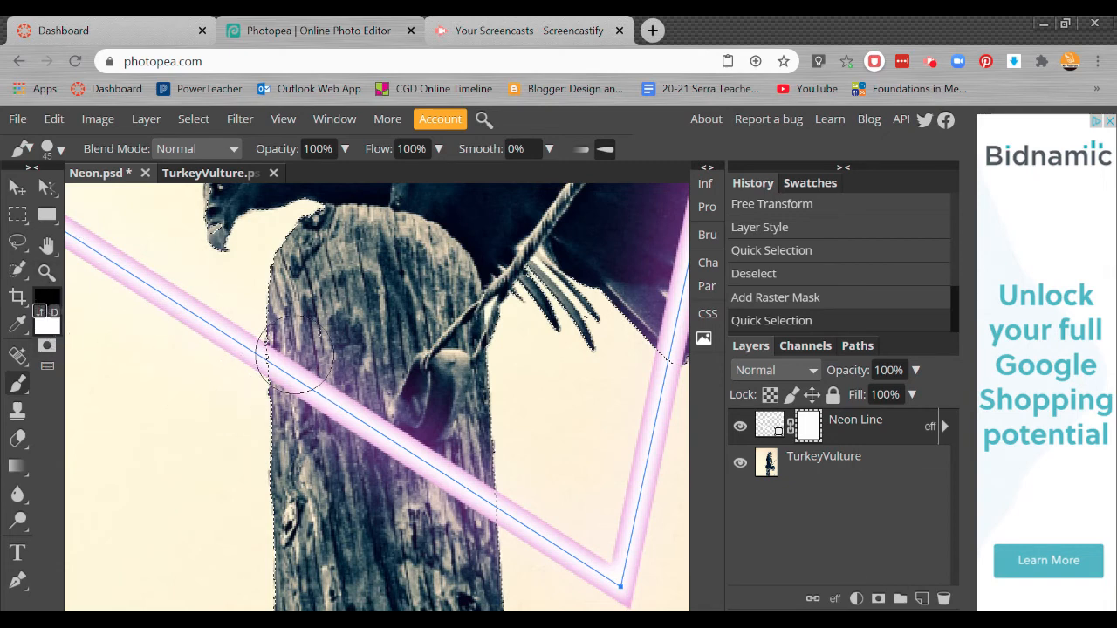
{"action": "mouse_move", "coordinate": [295, 367]}
{"action": "left_mouse_down"}
{"action": "mouse_move", "coordinate": [297, 416]}
{"action": "mouse_move", "coordinate": [316, 395]}
{"action": "mouse_move", "coordinate": [350, 408]}
{"action": "mouse_move", "coordinate": [398, 450]}
{"action": "mouse_move", "coordinate": [471, 487]}
{"action": "mouse_move", "coordinate": [500, 528]}
{"action": "mouse_move", "coordinate": [501, 565]}
{"action": "mouse_move", "coordinate": [486, 487]}
{"action": "mouse_move", "coordinate": [262, 340]}
{"action": "left_mouse_up"}
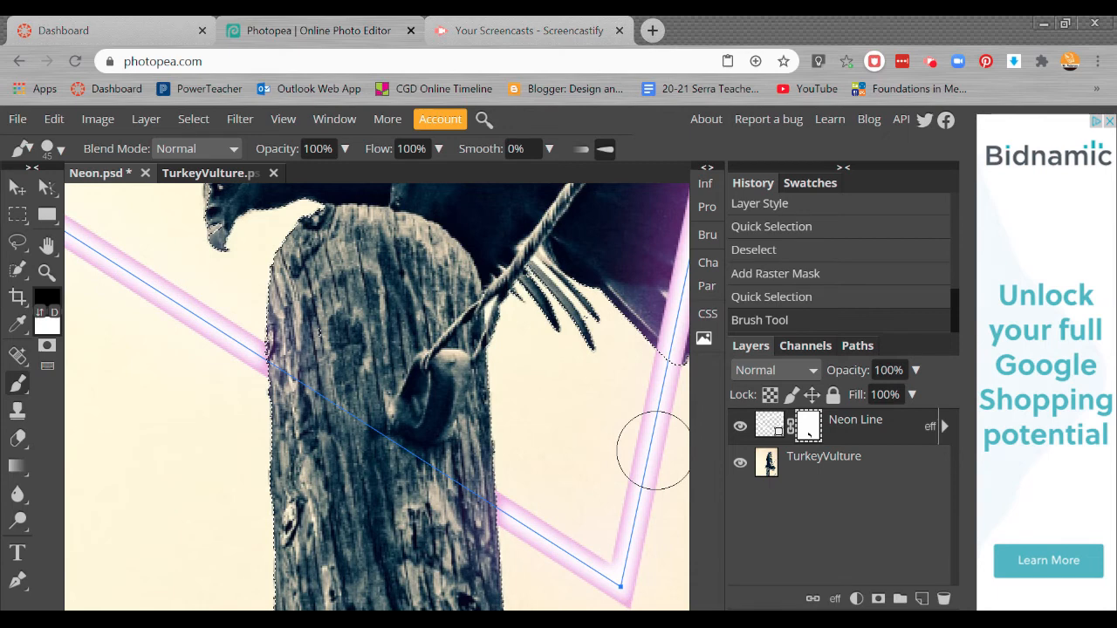
{"action": "left_click", "coordinate": [530, 491]}
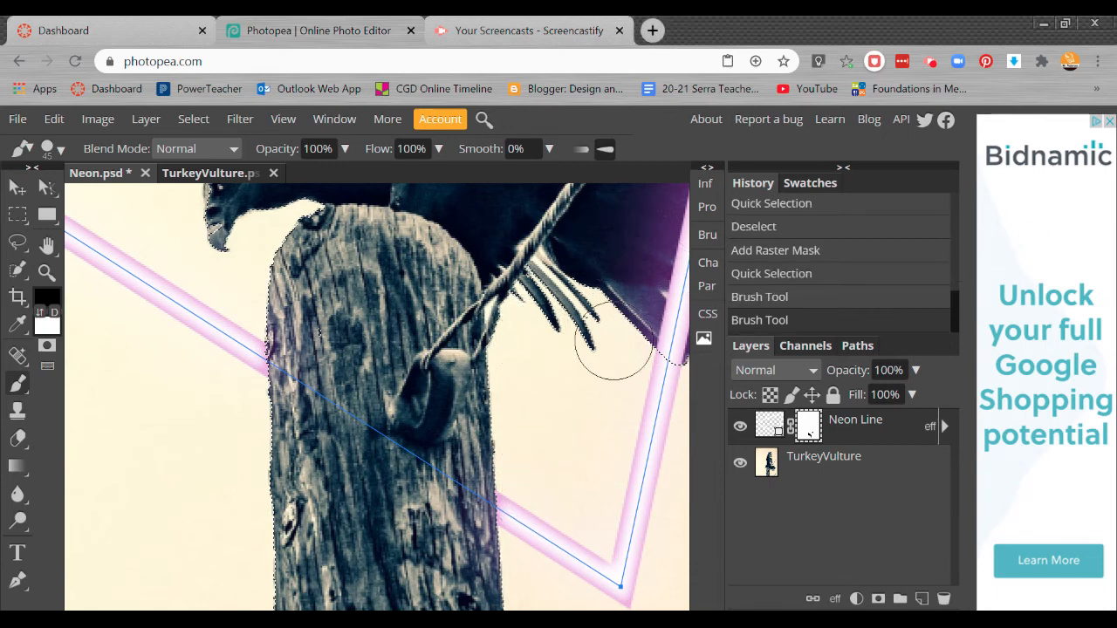
Paint black on the Neon Line mask across the vulture's raised wing so the line passes behind it
{"action": "left_click_drag", "start_coordinate": [456, 294], "coordinate": [422, 419]}
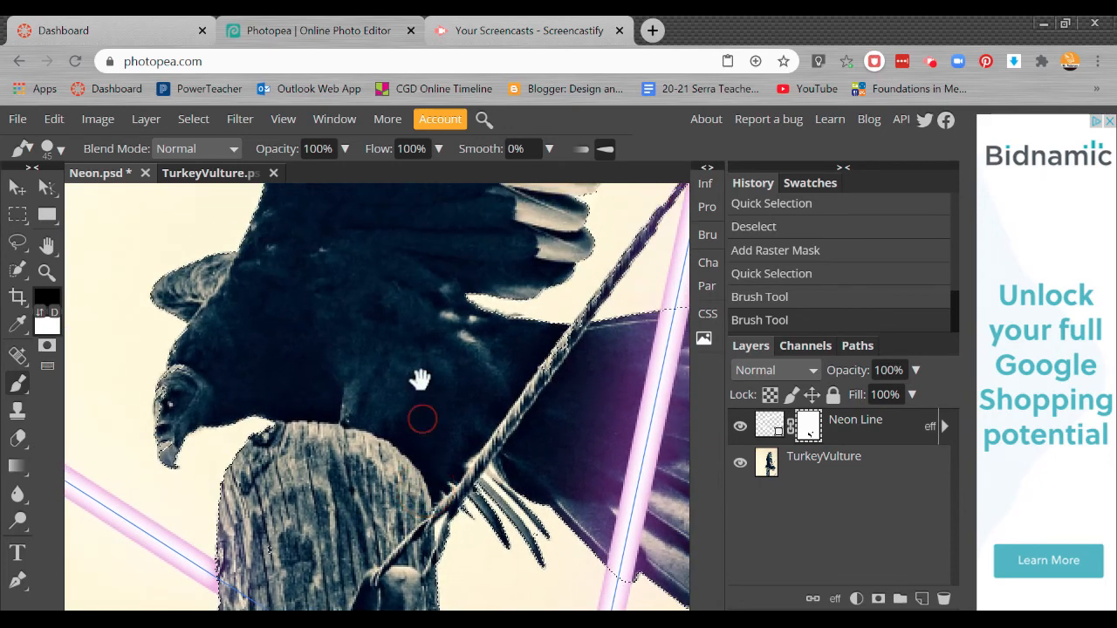
{"action": "left_click_drag", "start_coordinate": [420, 379], "coordinate": [335, 476]}
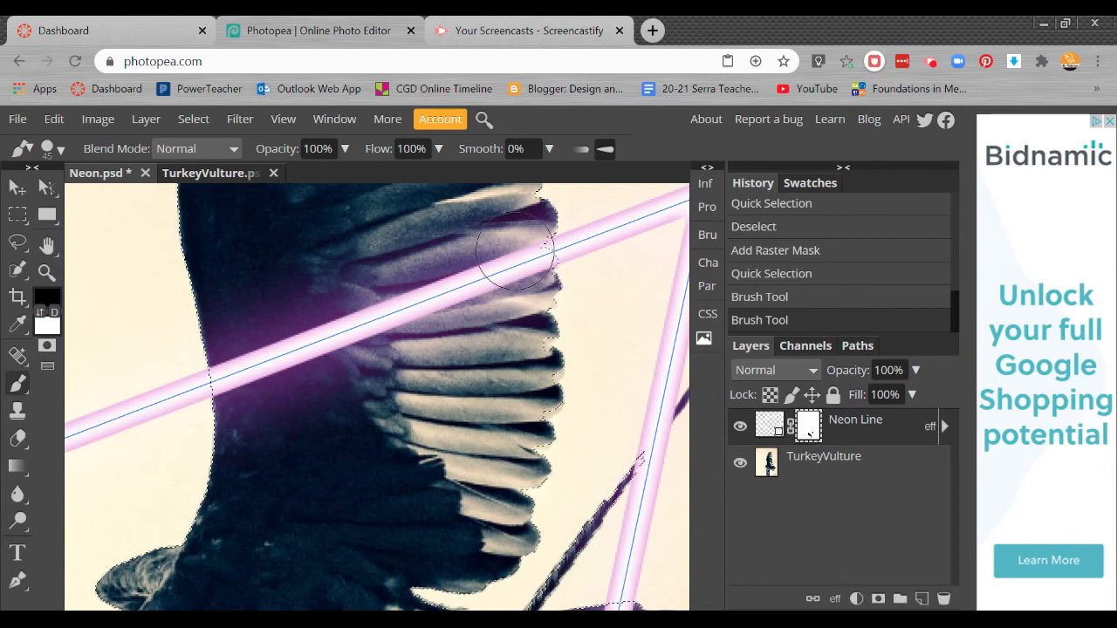
{"action": "mouse_move", "coordinate": [515, 251]}
{"action": "left_mouse_down"}
{"action": "mouse_move", "coordinate": [517, 273]}
{"action": "mouse_move", "coordinate": [355, 332]}
{"action": "mouse_move", "coordinate": [340, 324]}
{"action": "mouse_move", "coordinate": [230, 381]}
{"action": "mouse_move", "coordinate": [214, 377]}
{"action": "left_mouse_up"}
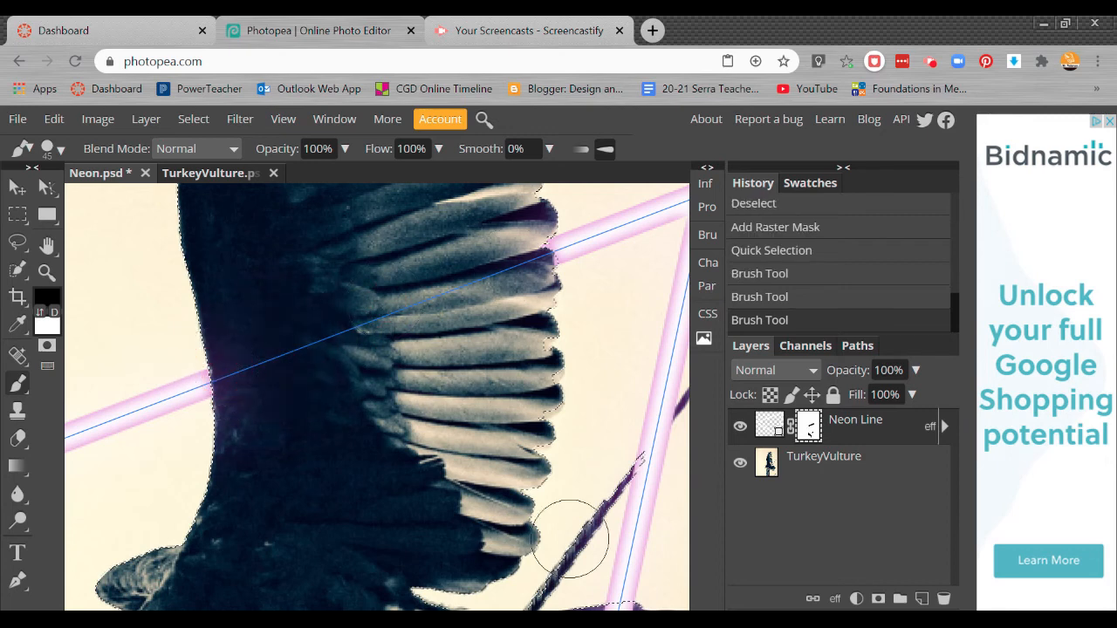
Make the TurkeyVulture layer active, check the masked neon line around the wing and tail, and clear the selection
{"action": "key", "text": "ctrl+0"}
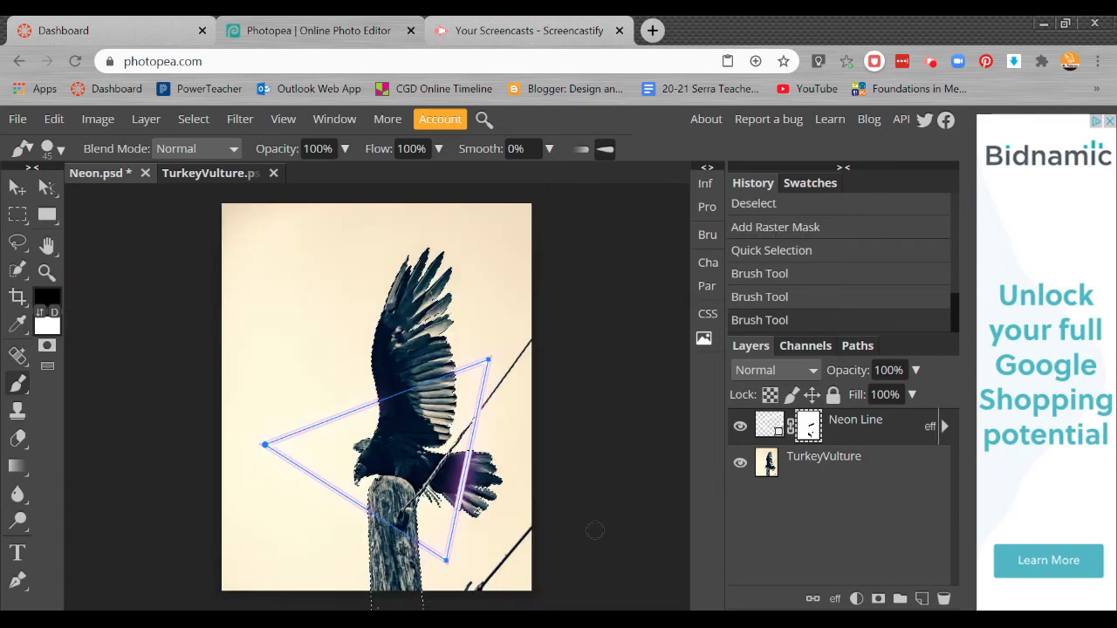
{"action": "left_click", "coordinate": [872, 469]}
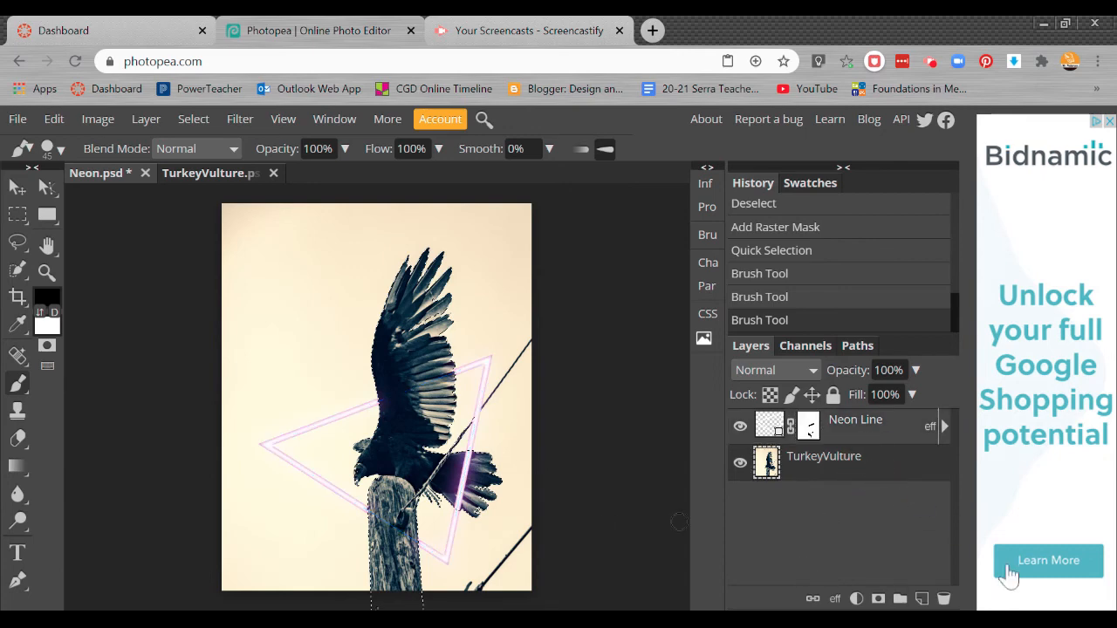
{"action": "key", "text": "ctrl+plus"}
{"action": "key", "text": "ctrl+plus"}
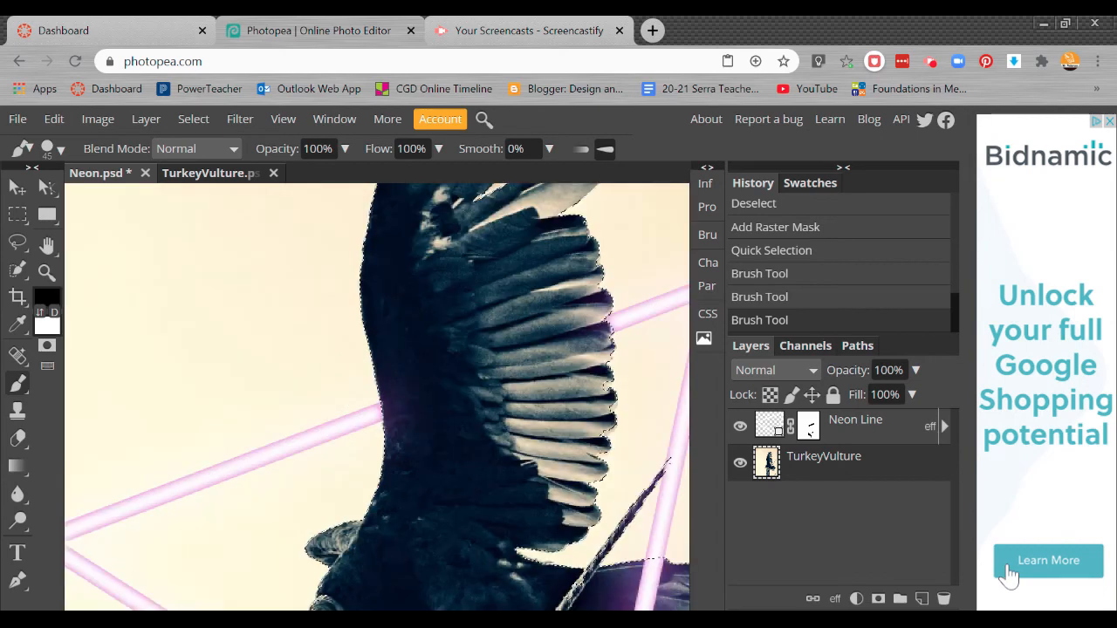
{"action": "left_click_drag", "start_coordinate": [513, 419], "coordinate": [261, 314]}
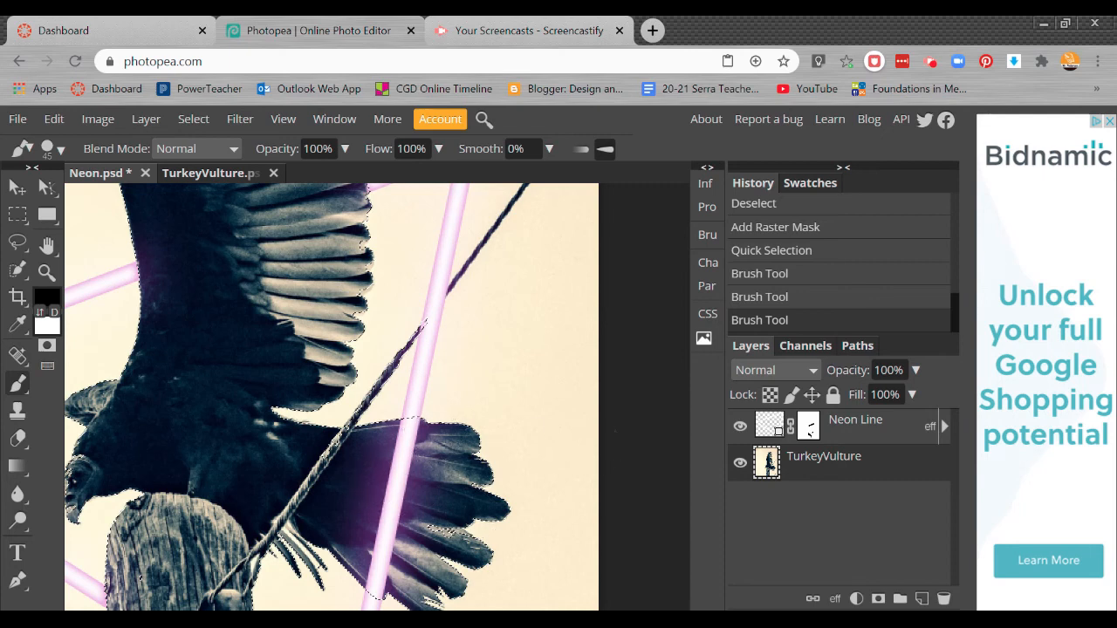
{"action": "key", "text": "ctrl+minus"}
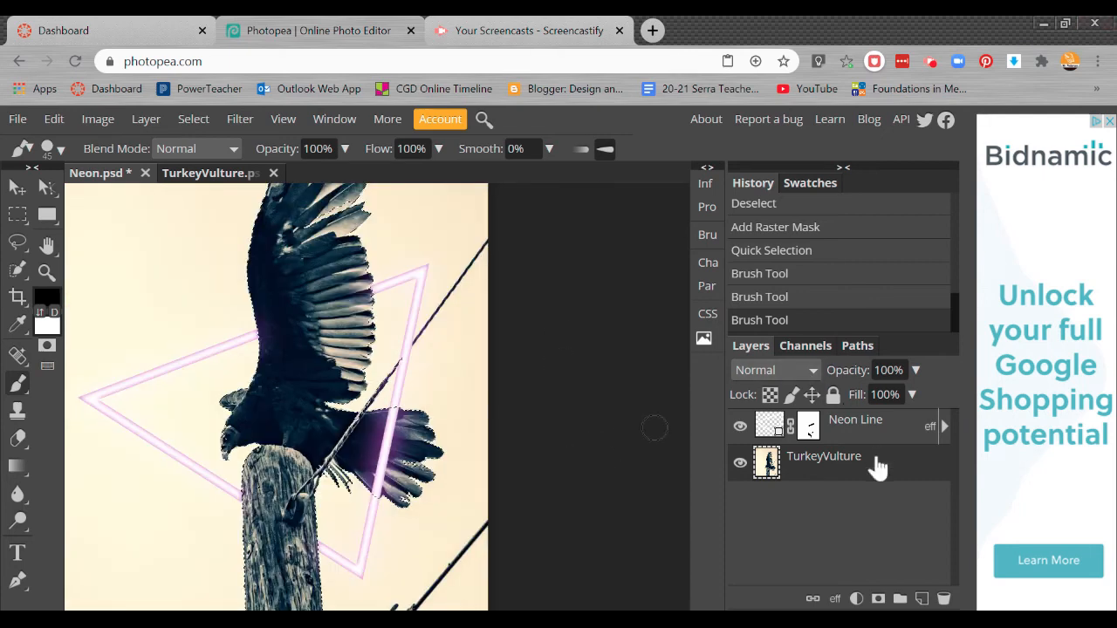
{"action": "key", "text": "ctrl+d"}
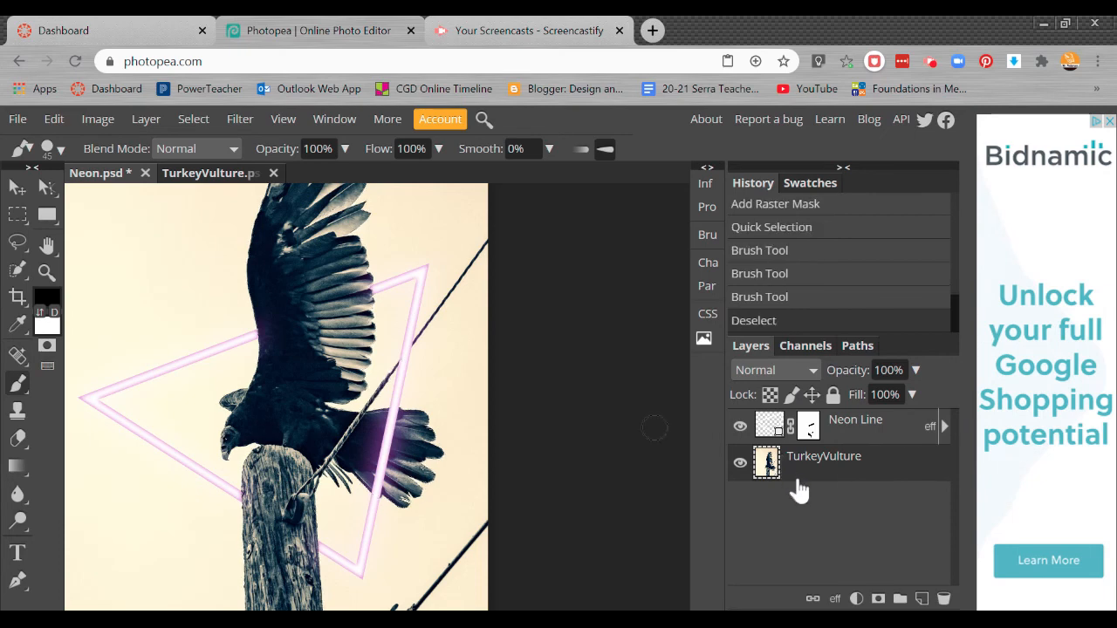
Raise the opacity of the Outer Glow effect on the Neon Line layer and apply the layer style
{"action": "double_click", "coordinate": [930, 429]}
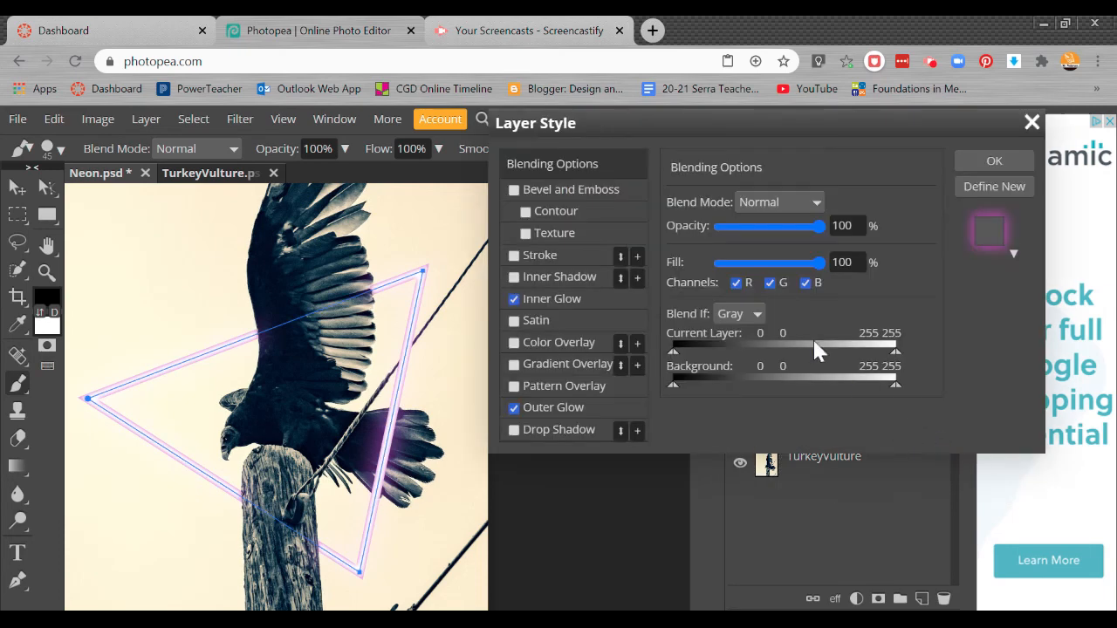
{"action": "left_click", "coordinate": [560, 407]}
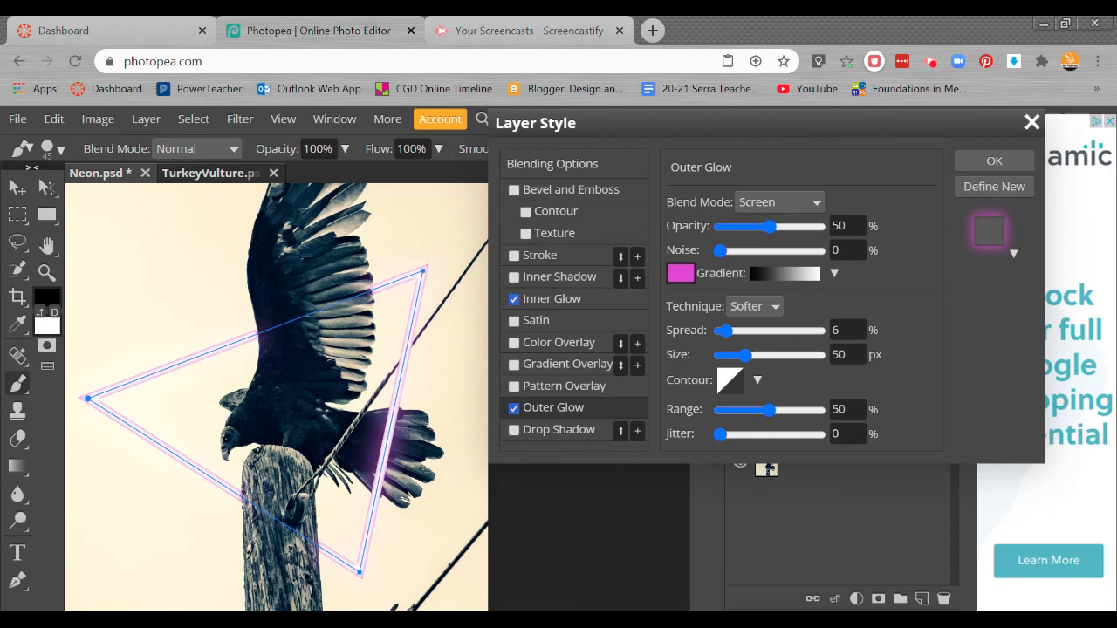
{"action": "left_click", "coordinate": [778, 227]}
{"action": "left_click_drag", "start_coordinate": [783, 232], "coordinate": [801, 227]}
{"action": "left_click", "coordinate": [999, 162]}
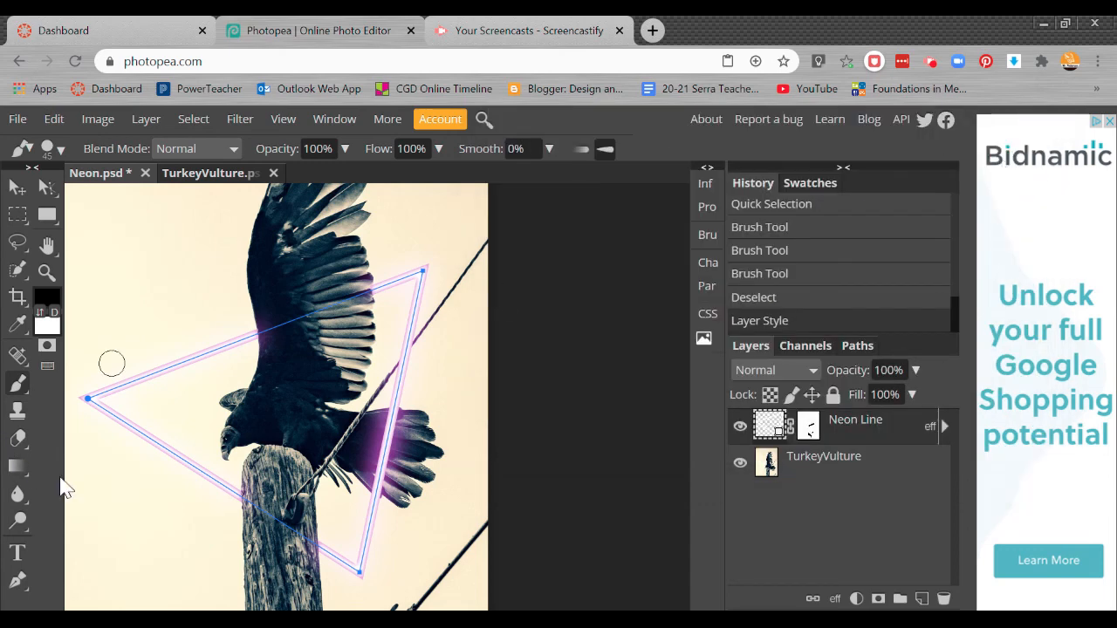
With the TurkeyVulture layer active, examine the neon line and its glow up close around the wing, tail and wooden post
{"action": "key", "text": "ctrl+minus"}
{"action": "key", "text": "ctrl+minus"}
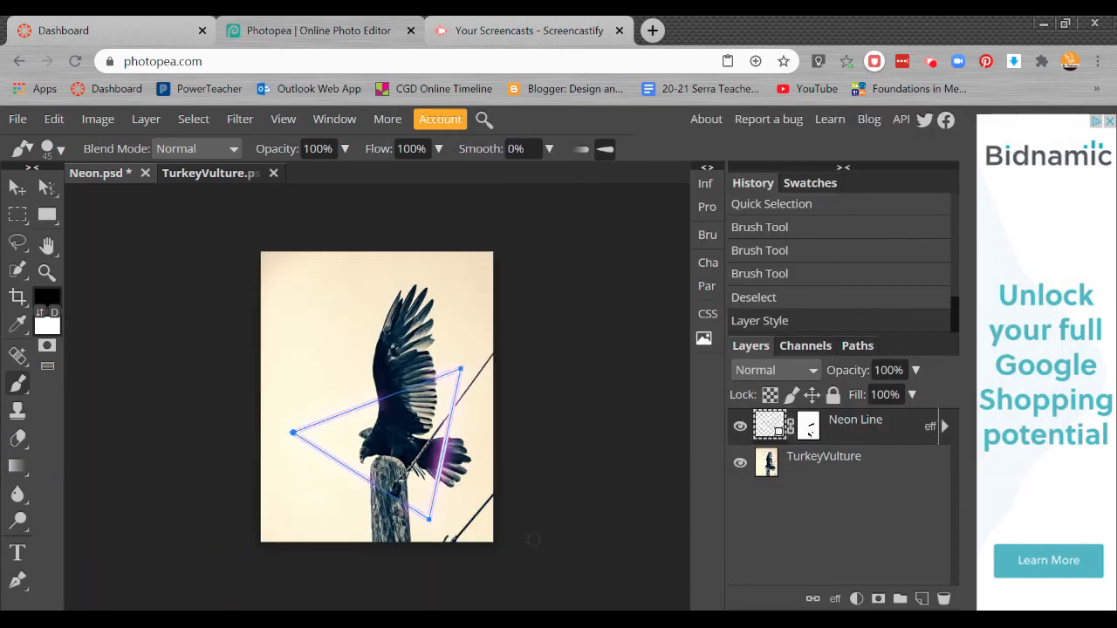
{"action": "key", "text": "ctrl+plus"}
{"action": "left_click", "coordinate": [840, 463]}
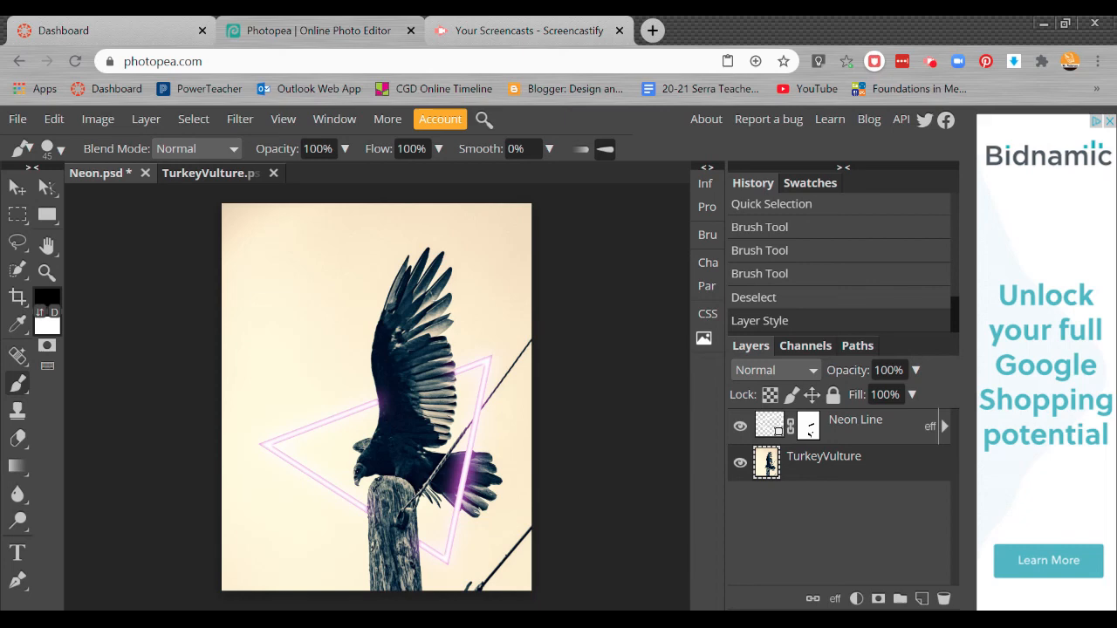
{"action": "key", "text": "ctrl+plus"}
{"action": "key", "text": "ctrl+plus"}
{"action": "key", "text": "ctrl+plus"}
{"action": "key", "text": "space"}
{"action": "left_click_drag", "start_coordinate": [433, 491], "coordinate": [257, 314]}
{"action": "key", "text": "space"}
{"action": "left_click_drag", "start_coordinate": [317, 334], "coordinate": [267, 374]}
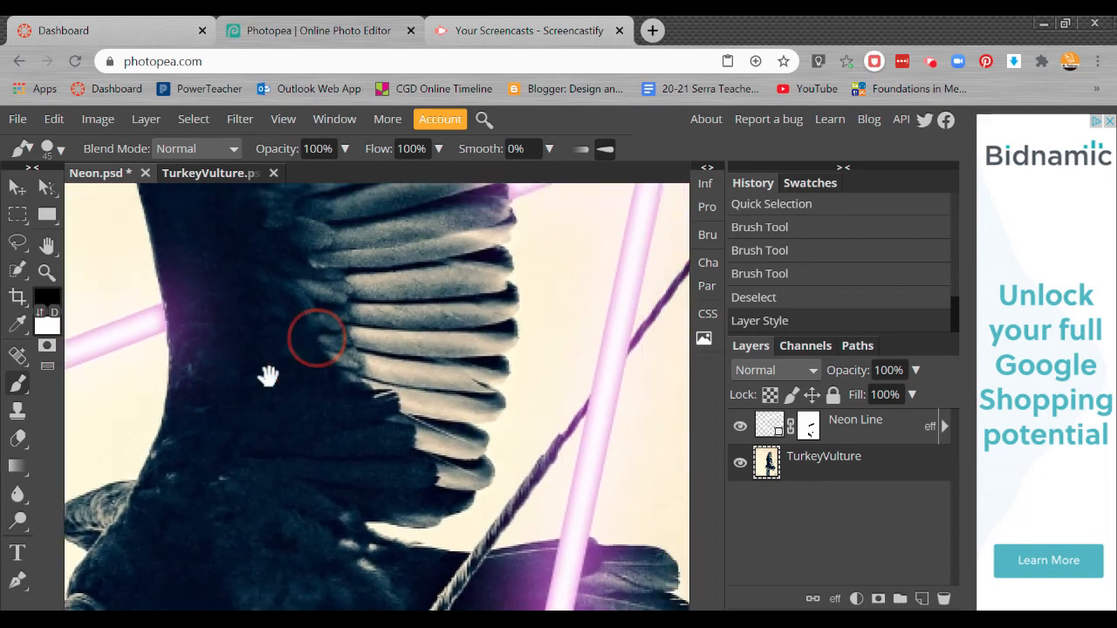
{"action": "left_click_drag", "start_coordinate": [490, 227], "coordinate": [394, 401]}
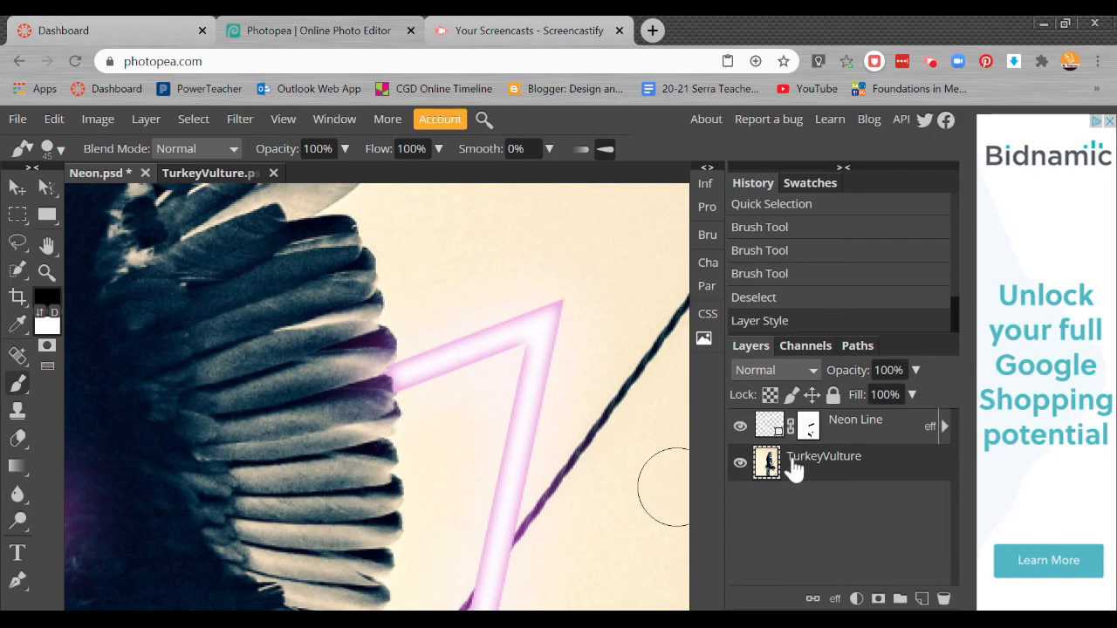
{"action": "key", "text": "space"}
{"action": "left_click_drag", "start_coordinate": [602, 472], "coordinate": [748, 287]}
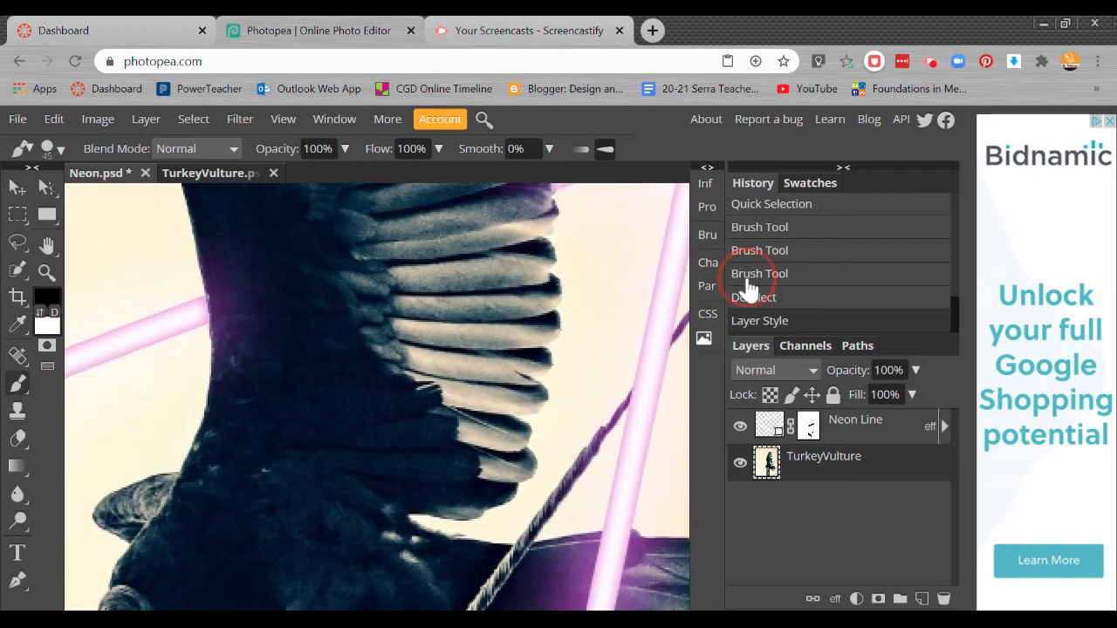
{"action": "left_click_drag", "start_coordinate": [596, 440], "coordinate": [663, 279]}
{"action": "left_click_drag", "start_coordinate": [646, 471], "coordinate": [602, 237]}
{"action": "left_click_drag", "start_coordinate": [541, 461], "coordinate": [580, 279]}
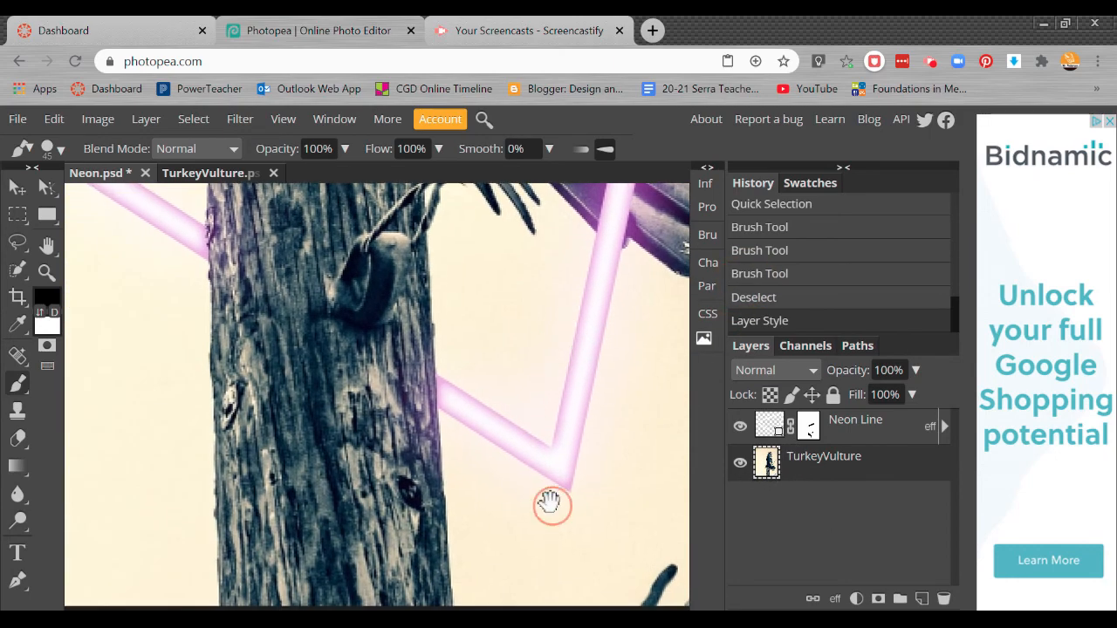
{"action": "left_click_drag", "start_coordinate": [548, 501], "coordinate": [546, 429]}
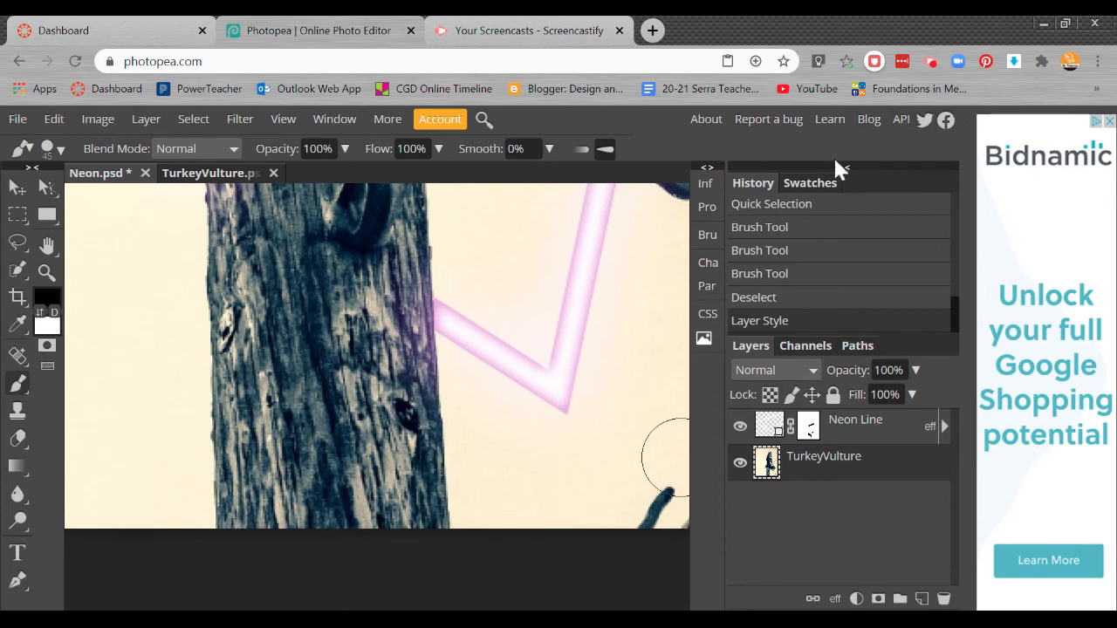